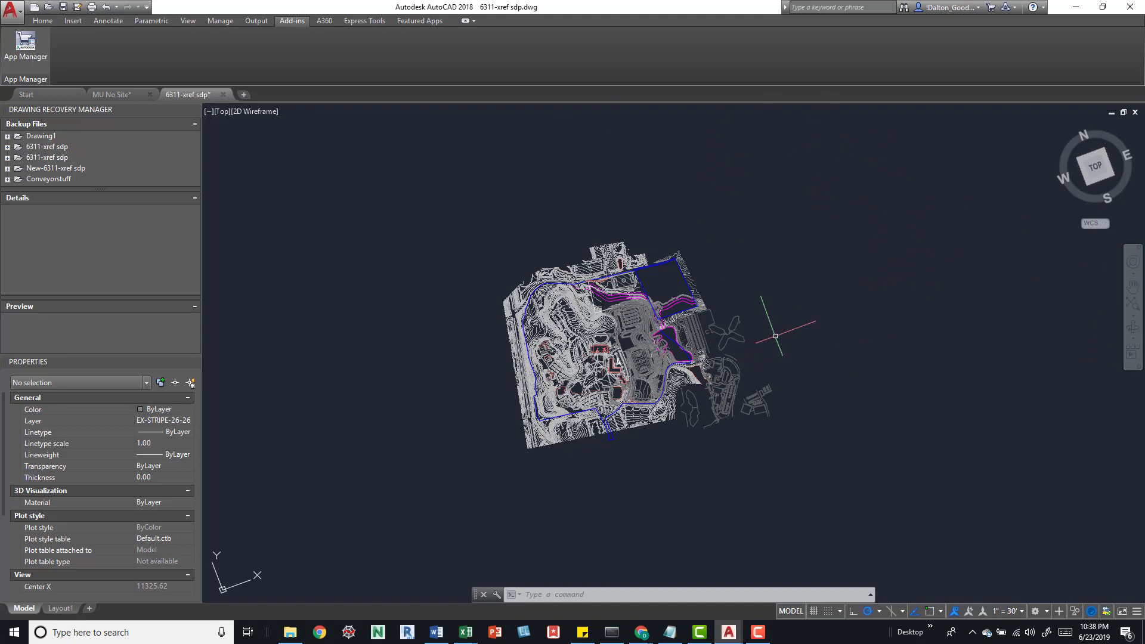
Start OVERKILL on all objects of the site plan
left_click(773, 229)
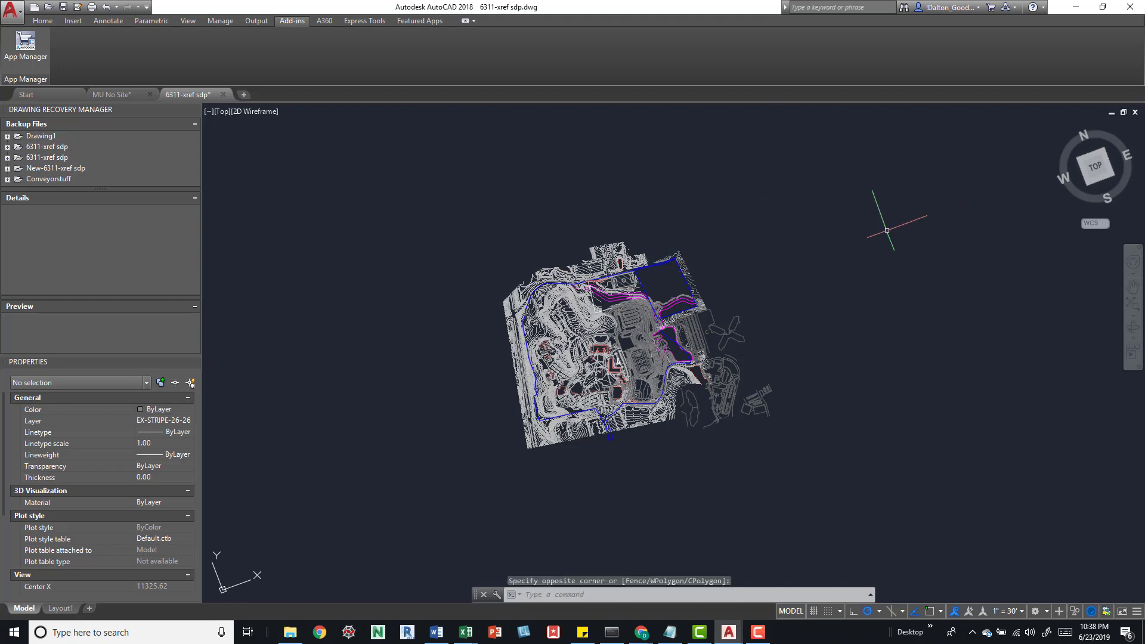
type("overkil")
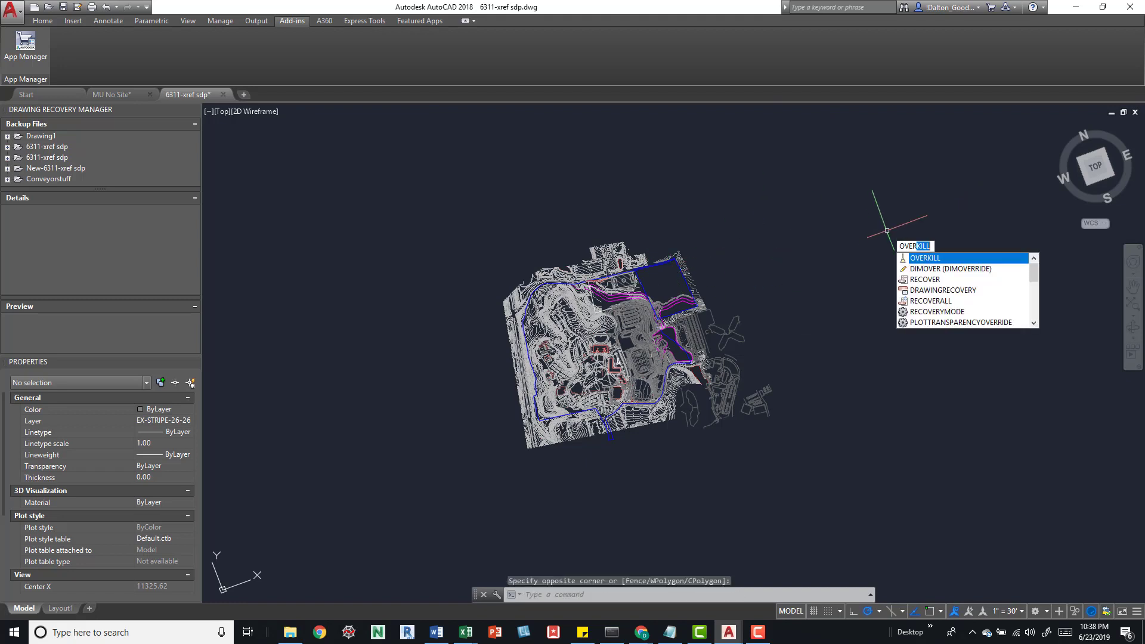
key("Return")
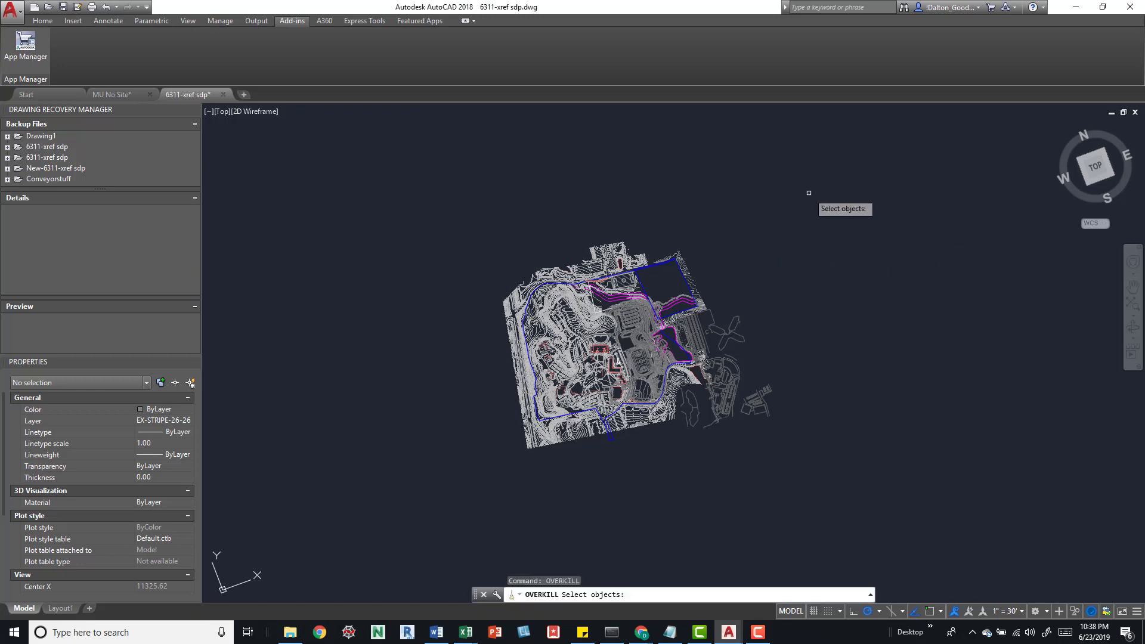
left_click(895, 188)
left_click(486, 450)
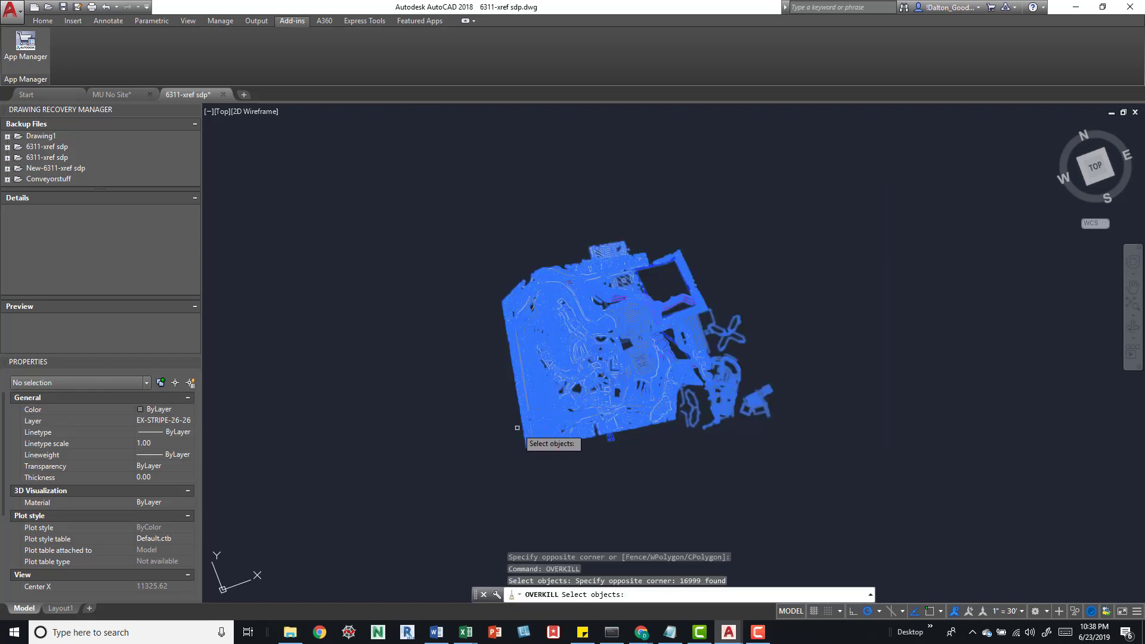
key("Return")
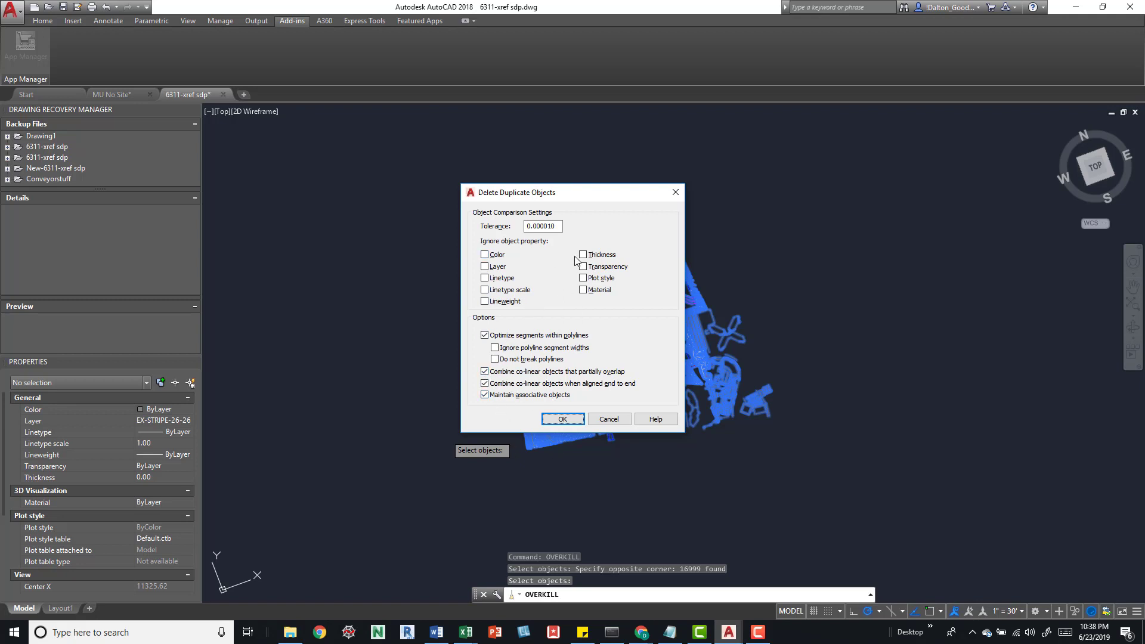
Set the duplicate comparison tolerance to 0.001 and delete the duplicate and overlapping objects
left_click(560, 227)
key("BackSpace")
key("BackSpace")
key("BackSpace")
key("BackSpace")
type("1")
left_click_drag(552, 228, 540, 227)
left_click(560, 230)
left_click(563, 418)
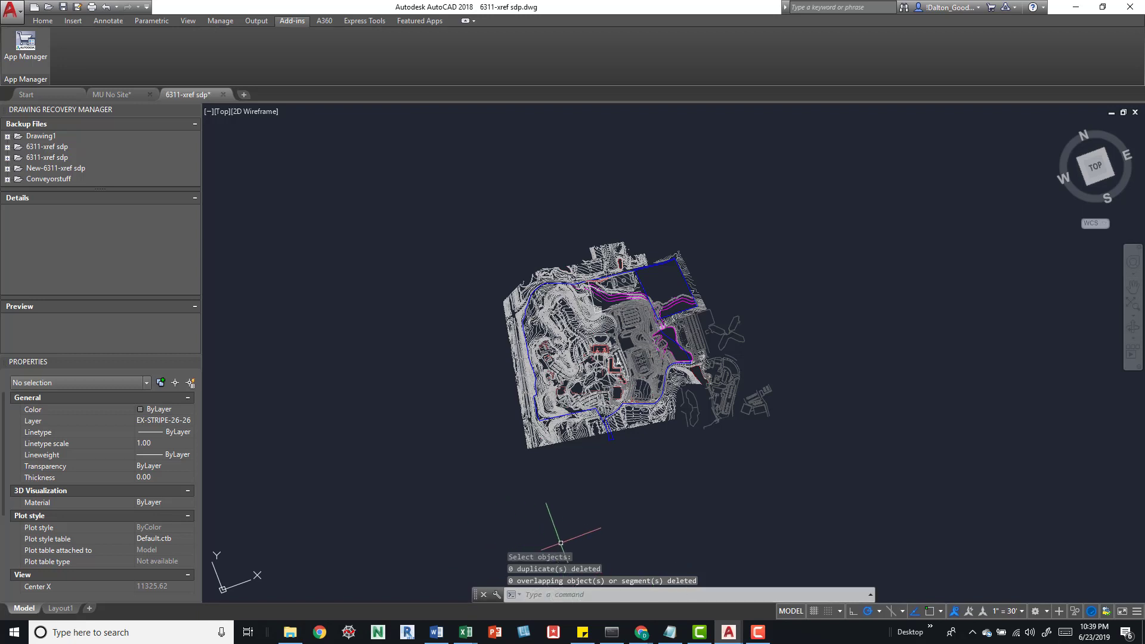
Run OVERKILL a second time on the entire site plan drawing
left_click(707, 489)
key("Escape")
key("Escape")
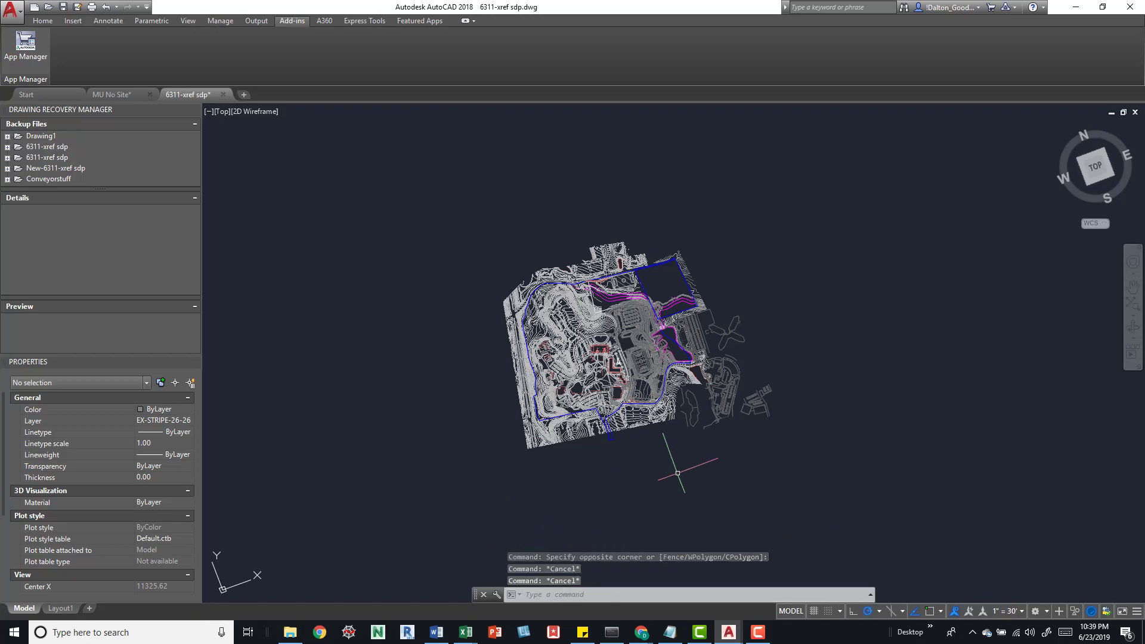
type("over")
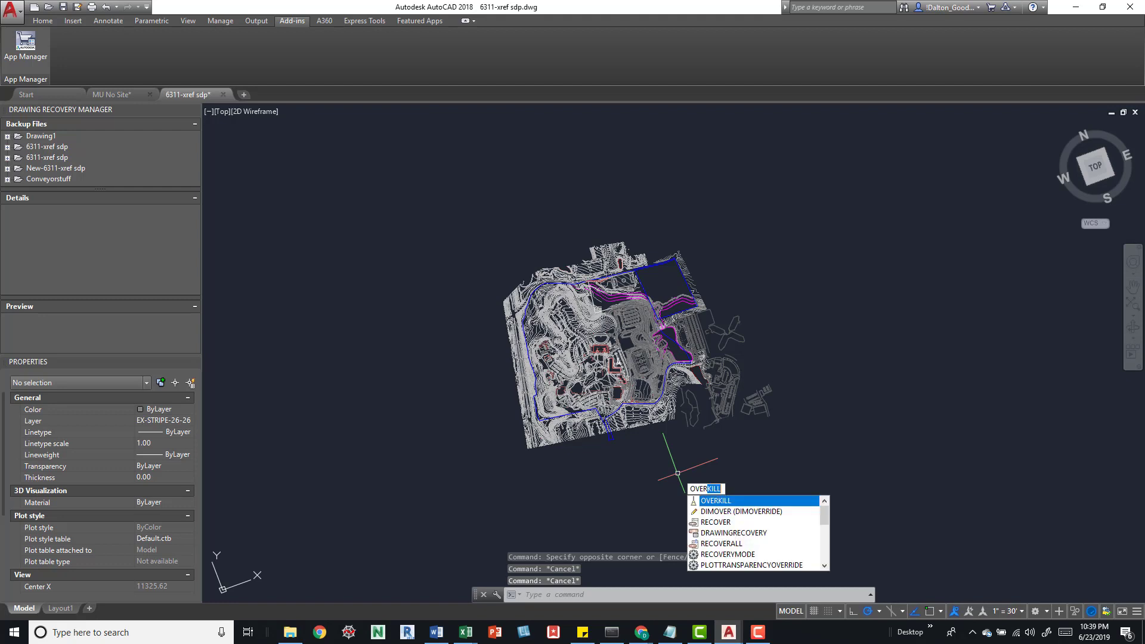
key("Return")
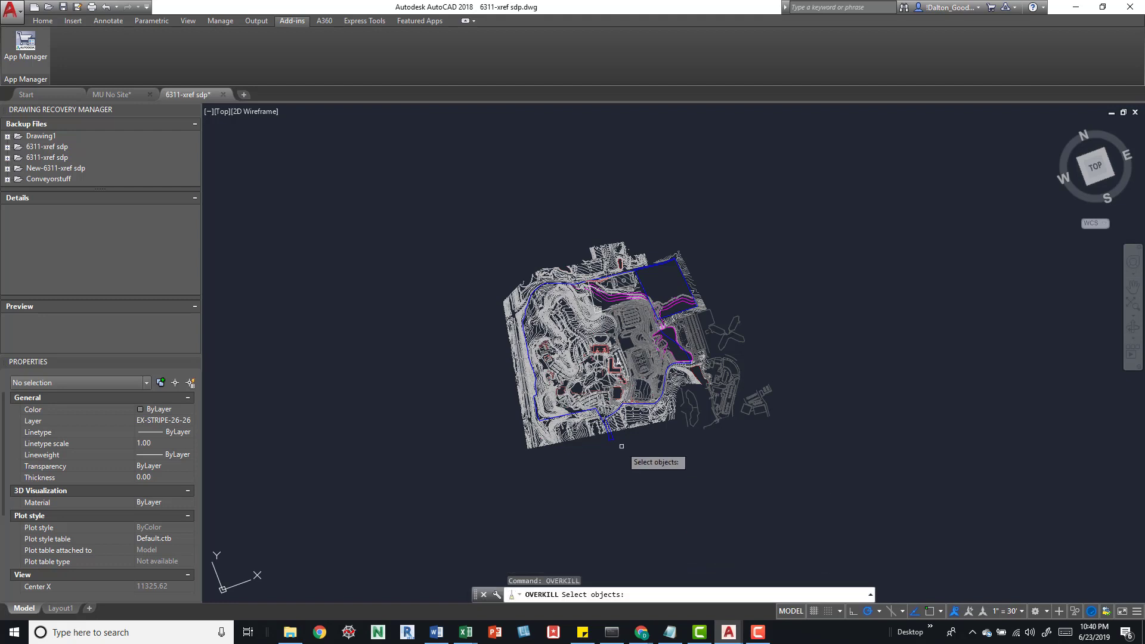
left_click(791, 213)
left_click(495, 465)
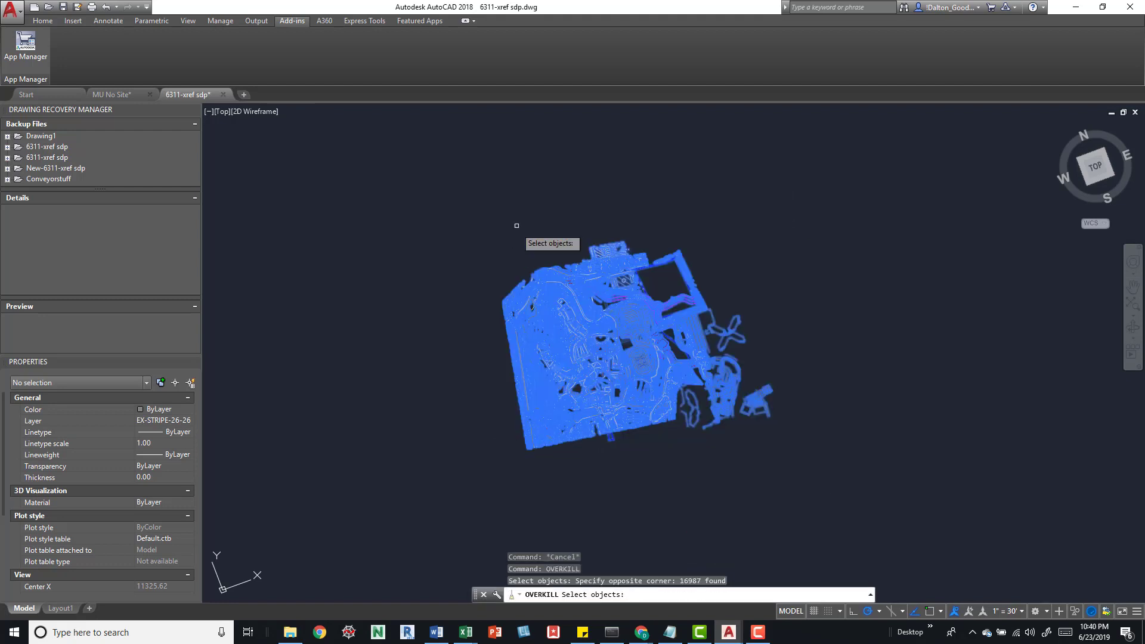
key("Return")
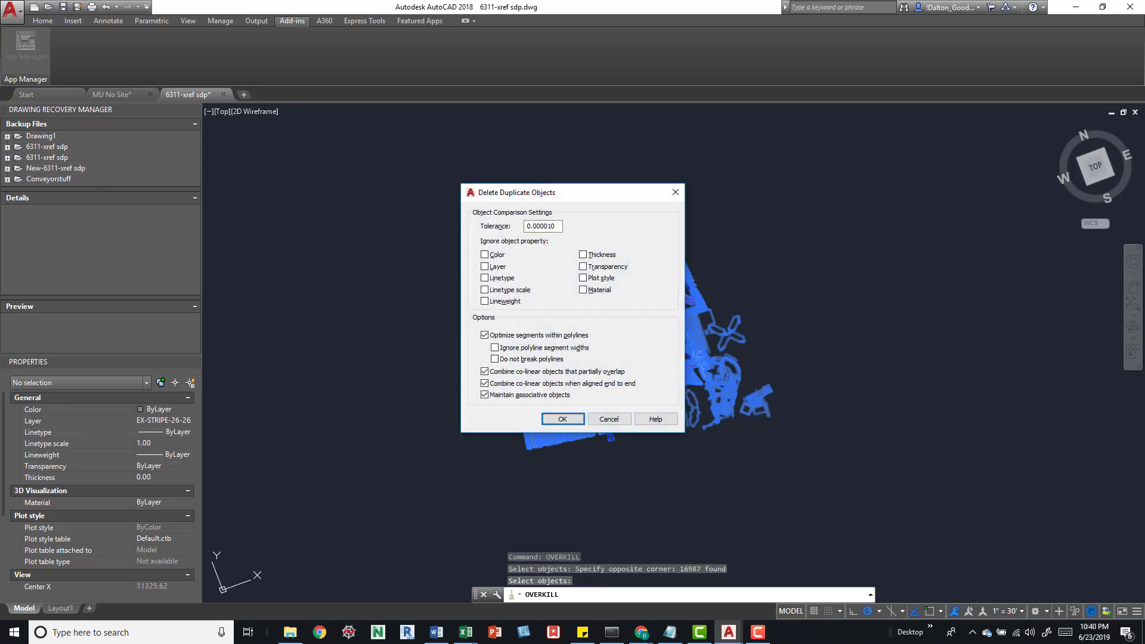
Set the tolerance to 0.001 for this second pass and delete the remaining duplicates and overlaps
left_click(561, 227)
key("shift+Left")
key("shift+Left")
key("shift+Left")
key("shift+Left")
type("1")
left_click(562, 419)
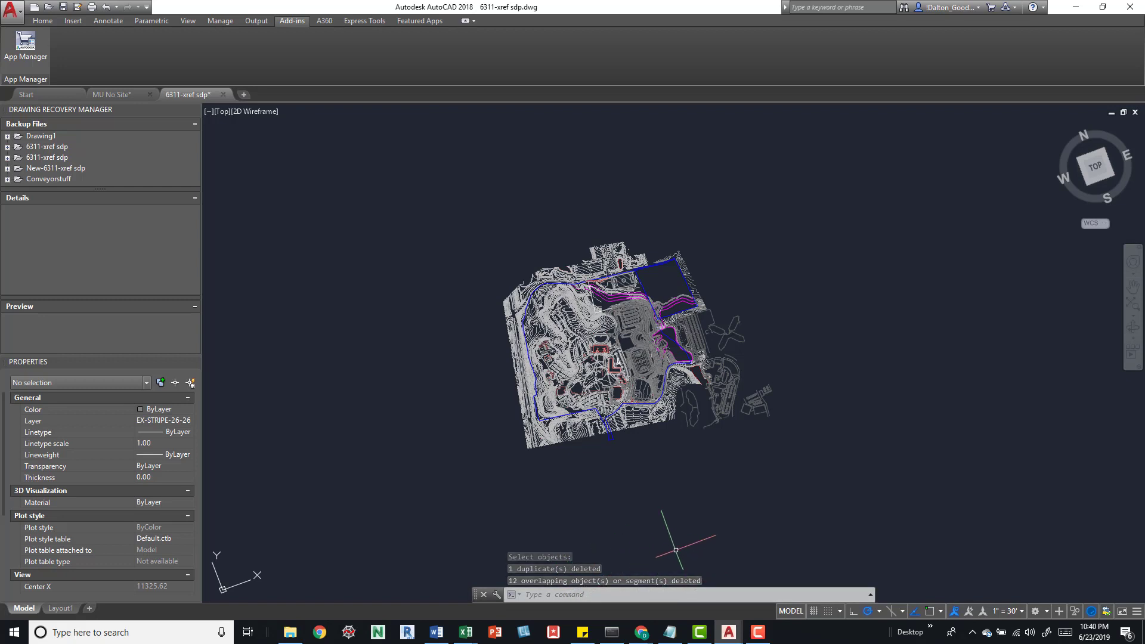
left_click(656, 501)
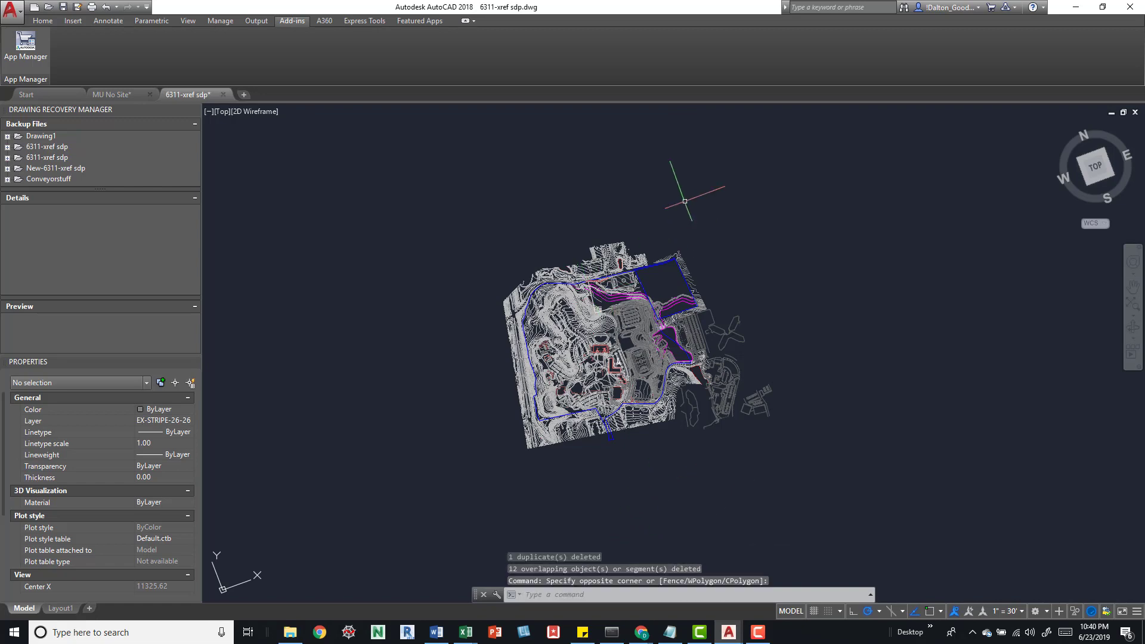
scroll(724, 243, "up", 3)
middle_click_drag(690, 256, 761, 222)
scroll(715, 179, "down", 3)
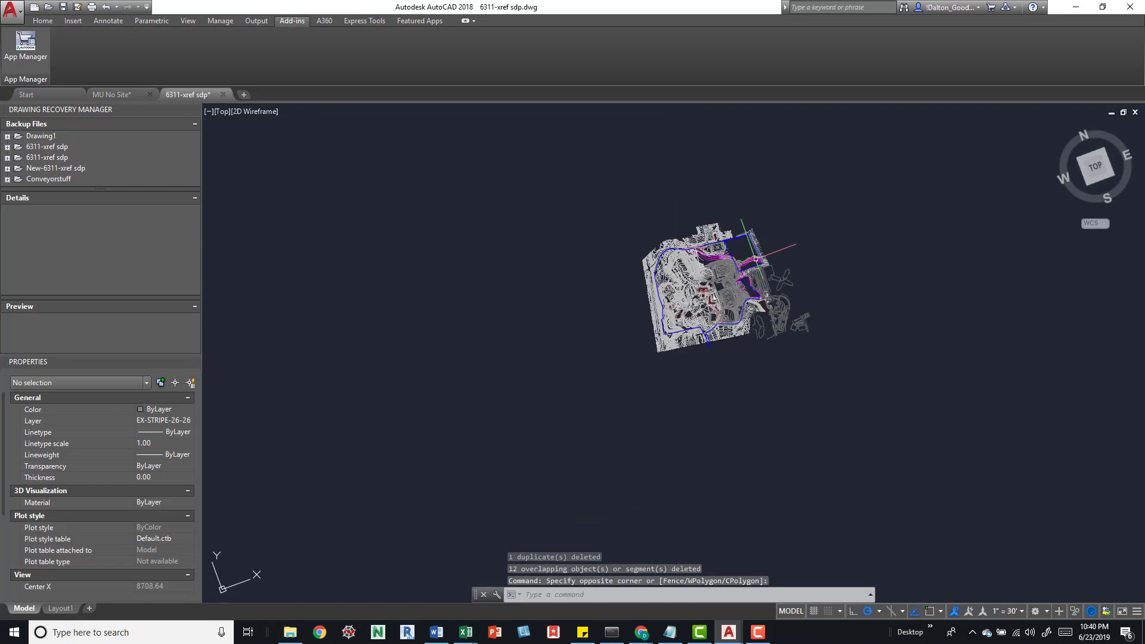
scroll(753, 261, "up", 3)
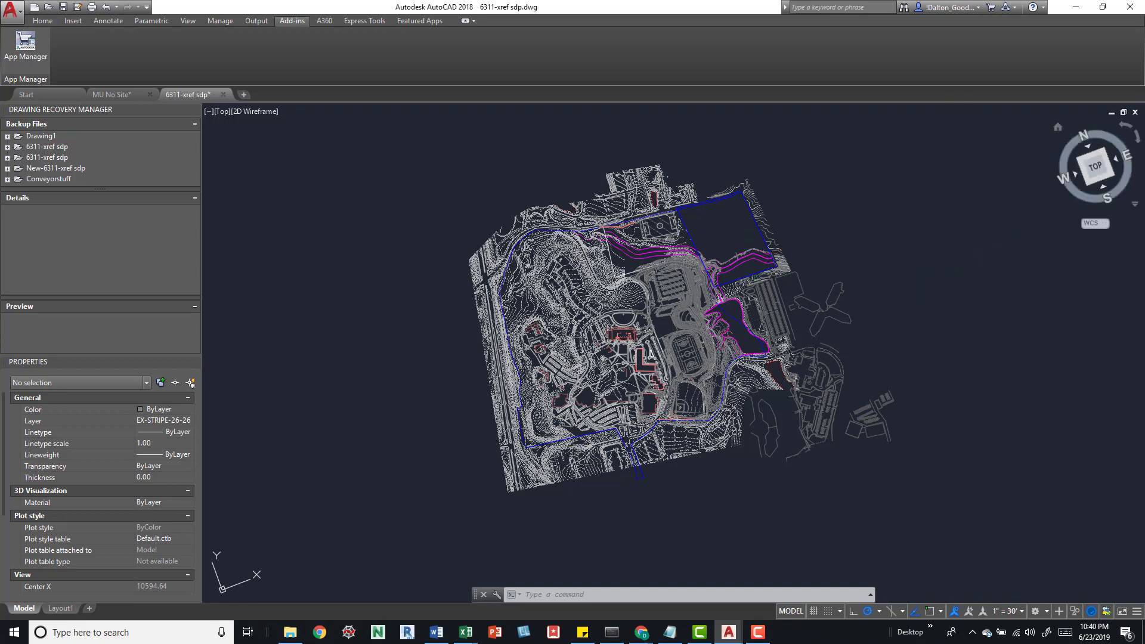
left_click(841, 164)
key("Escape")
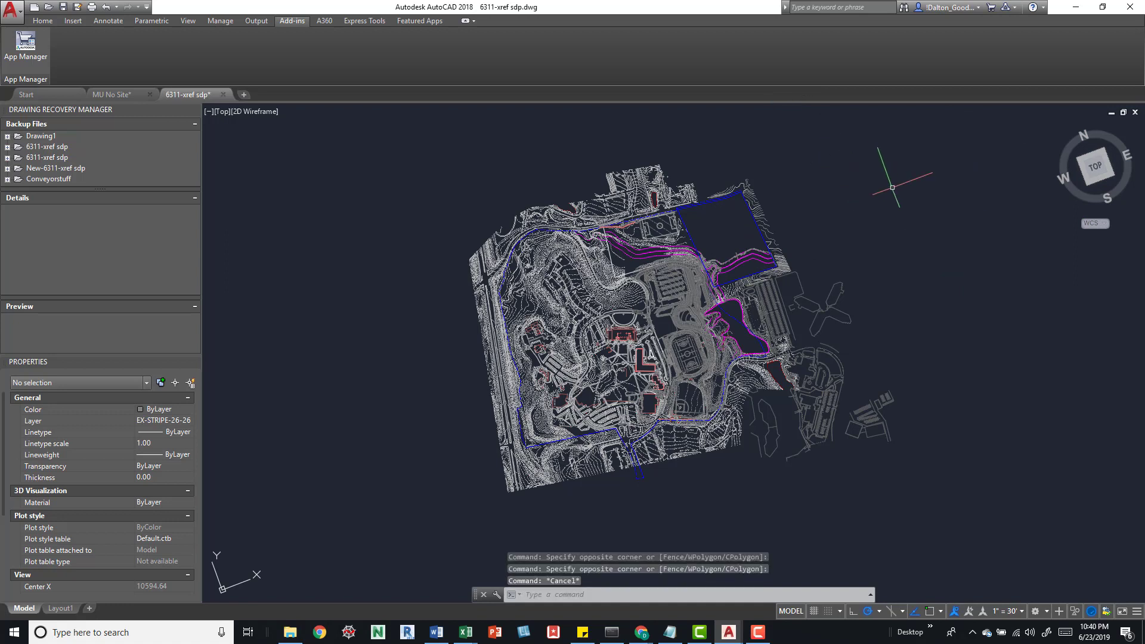
type("AUdit")
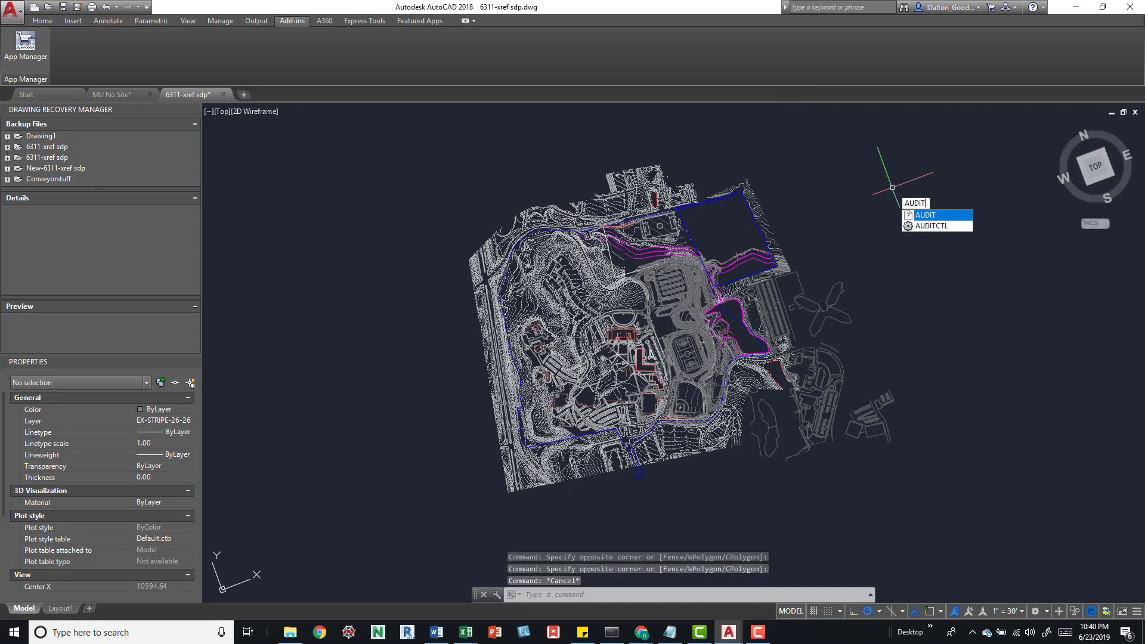
key("Return")
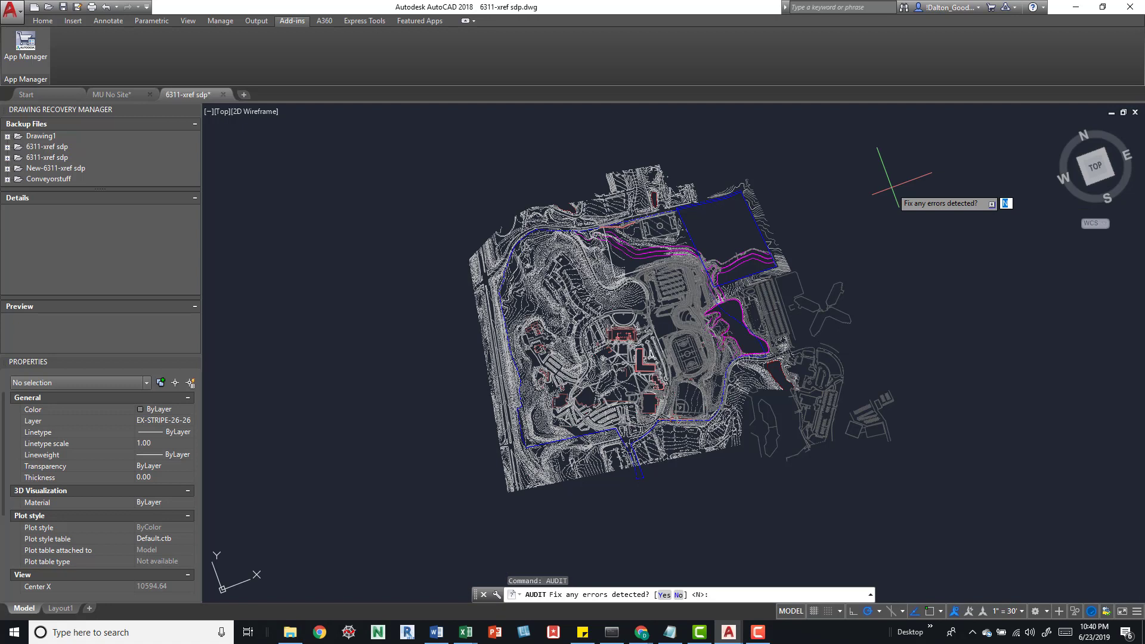
key("Escape")
key("Escape")
key("Escape")
Audit the drawing and have any detected errors fixed
type("AU")
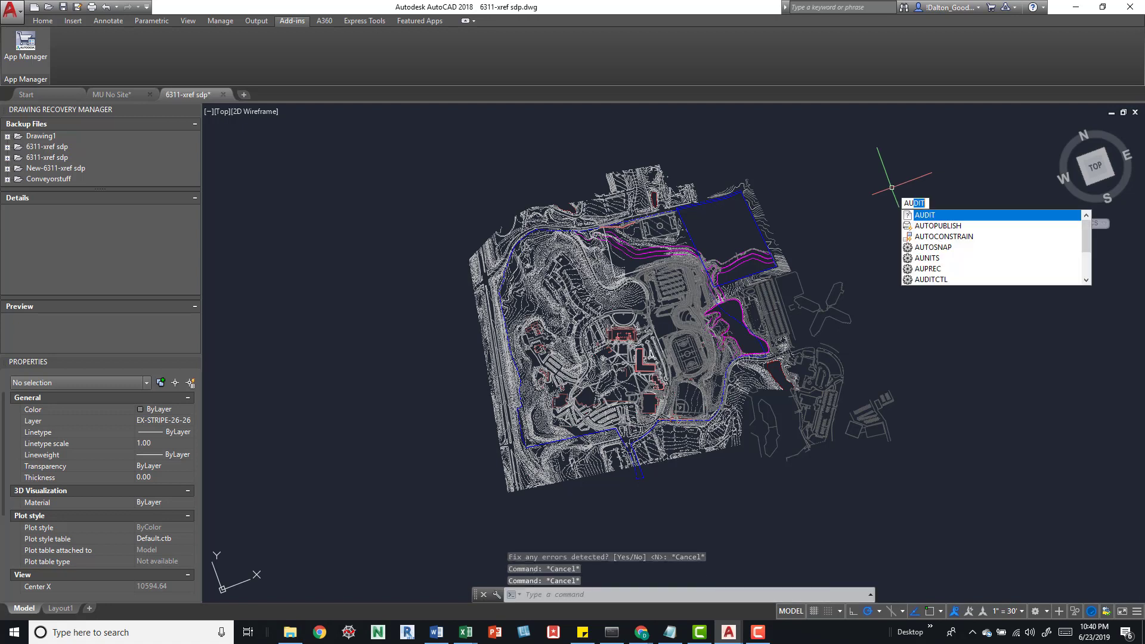
key("Return")
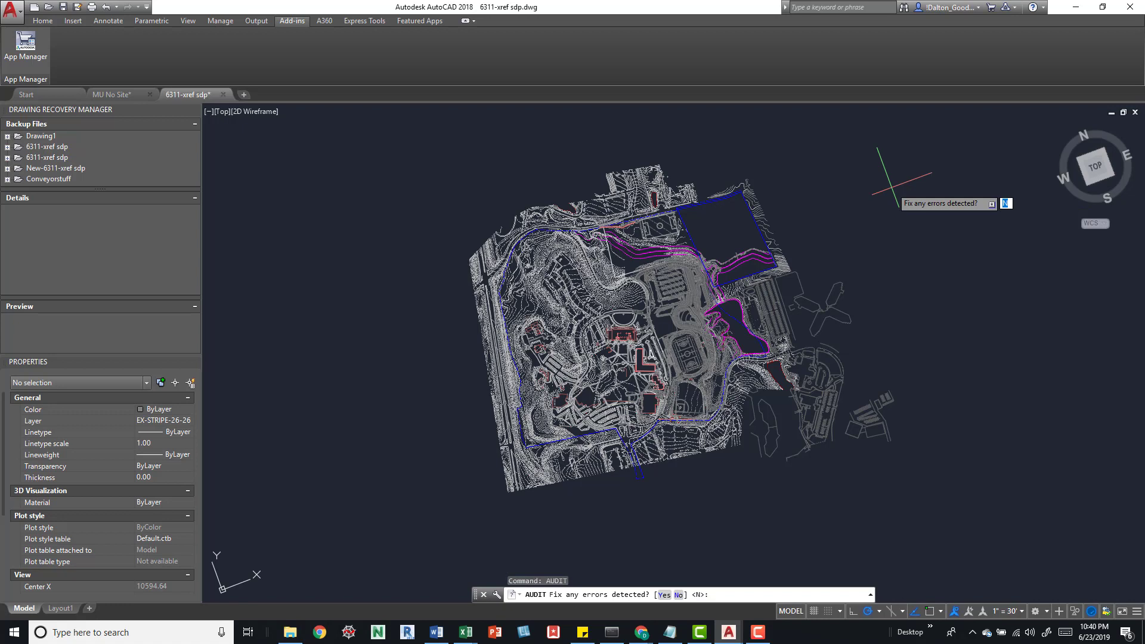
type("y")
key("Return")
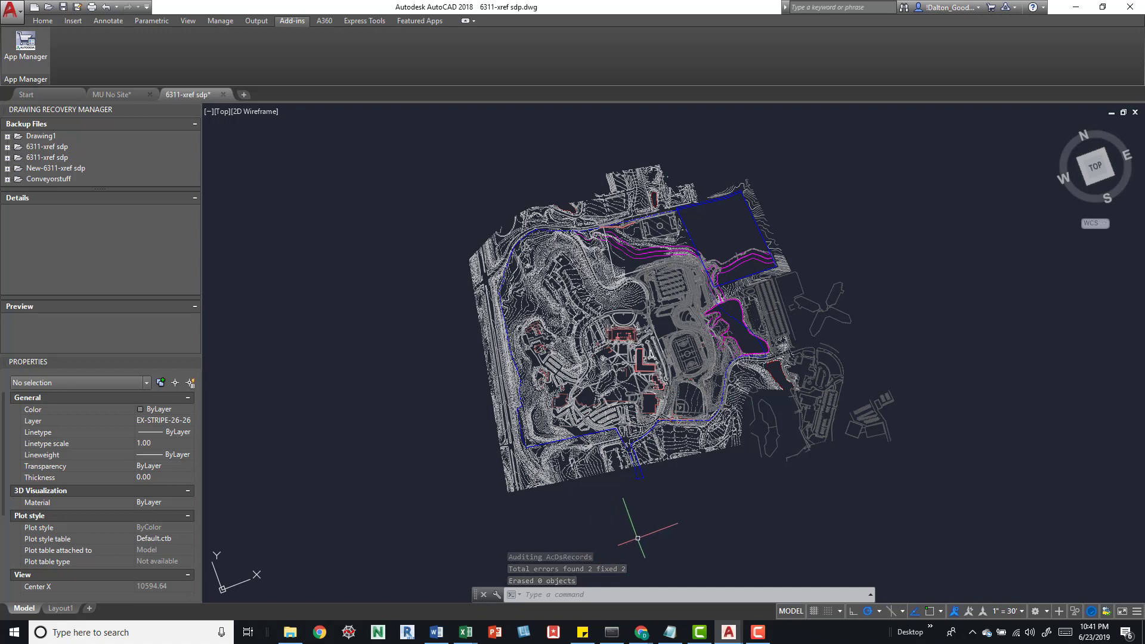
left_click(705, 507)
key("Escape")
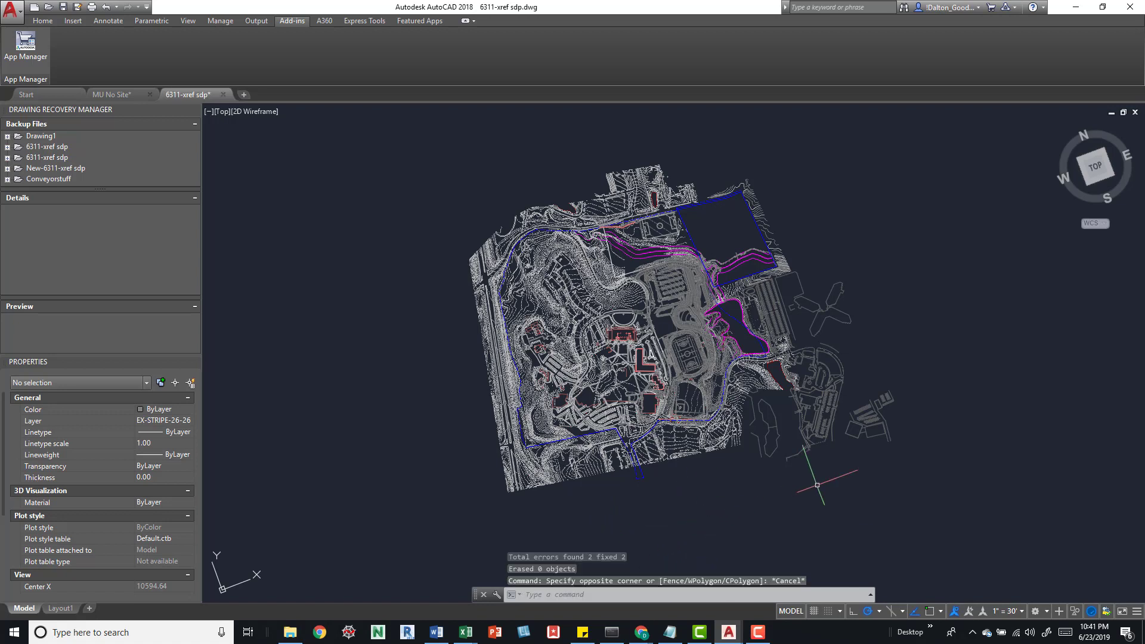
Purge all unused named items from the drawing in two passes, approving all items at once each time, and close Purge
type("PURGE")
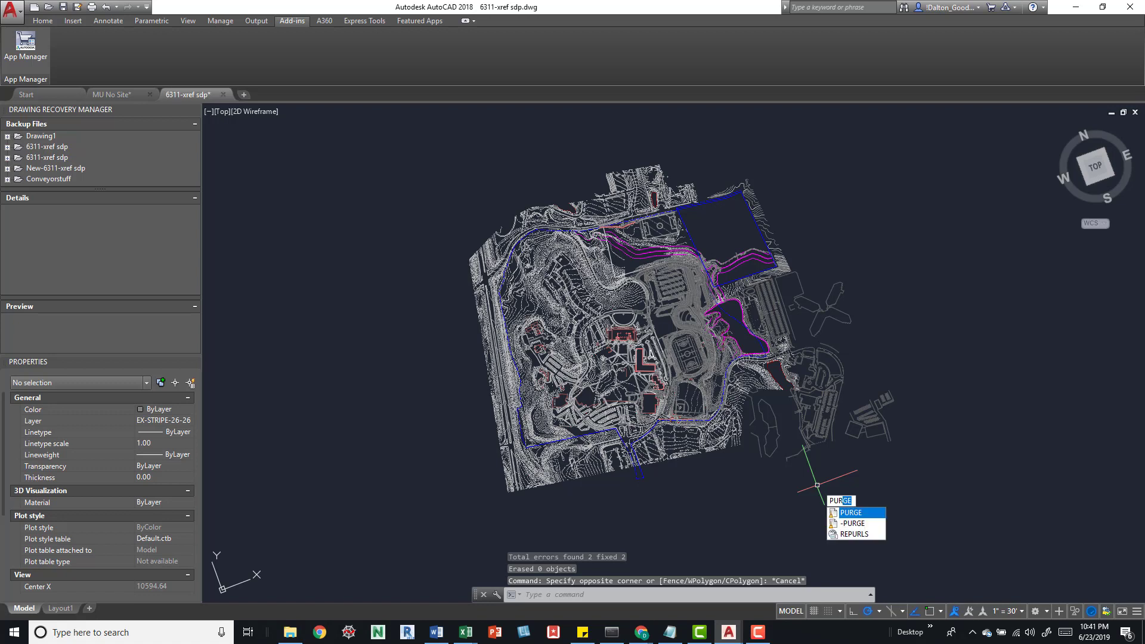
key("Return")
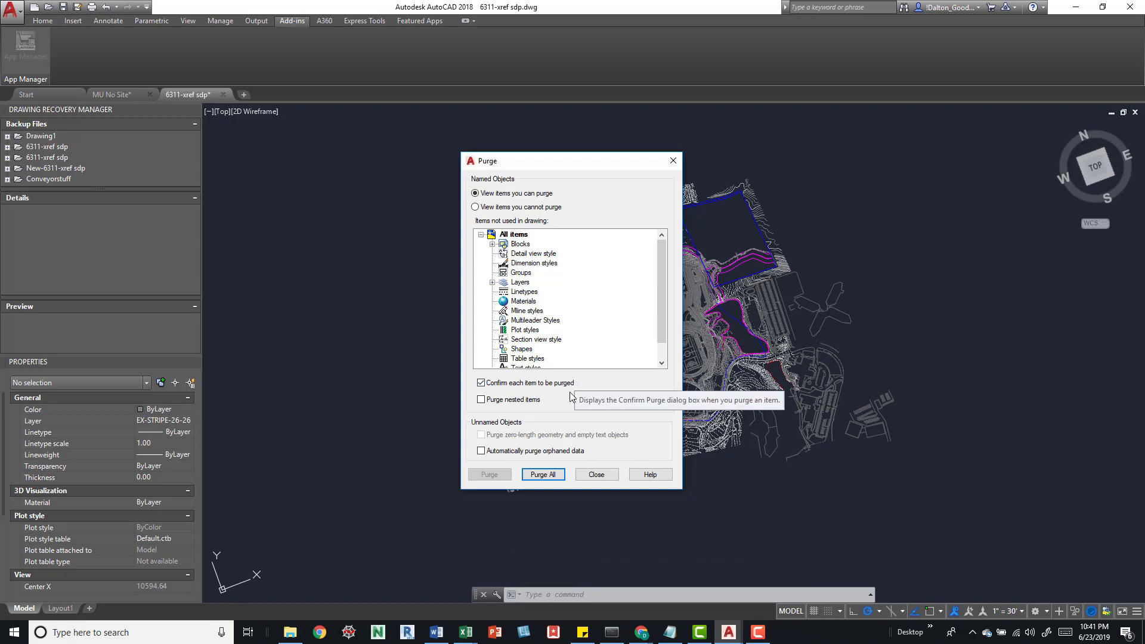
left_click(545, 475)
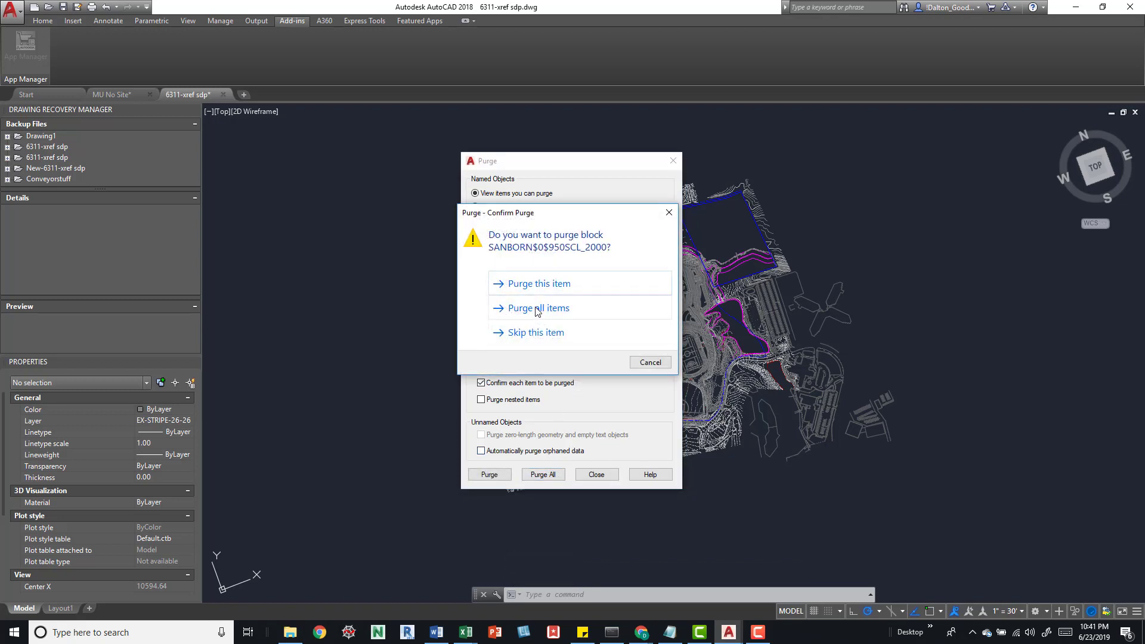
left_click(537, 309)
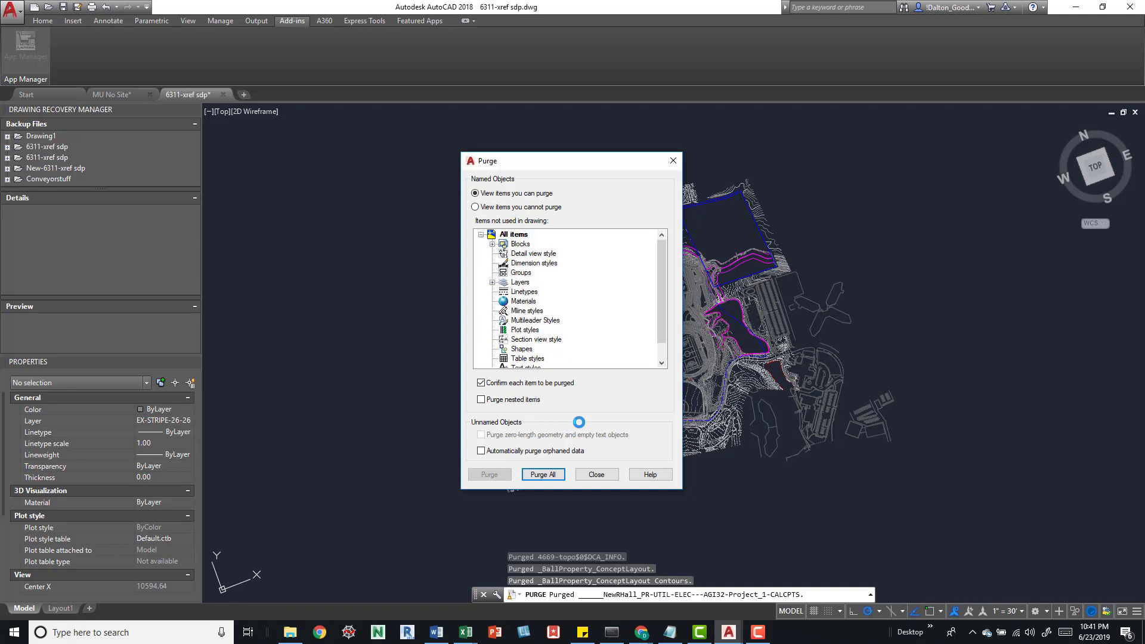
left_click(544, 475)
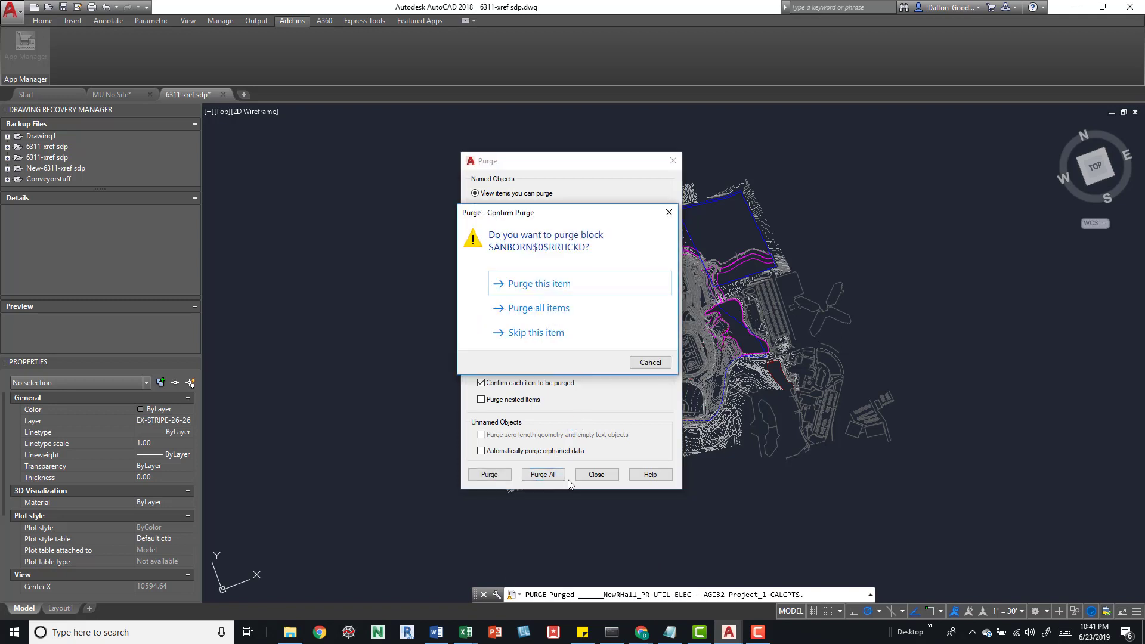
left_click(547, 304)
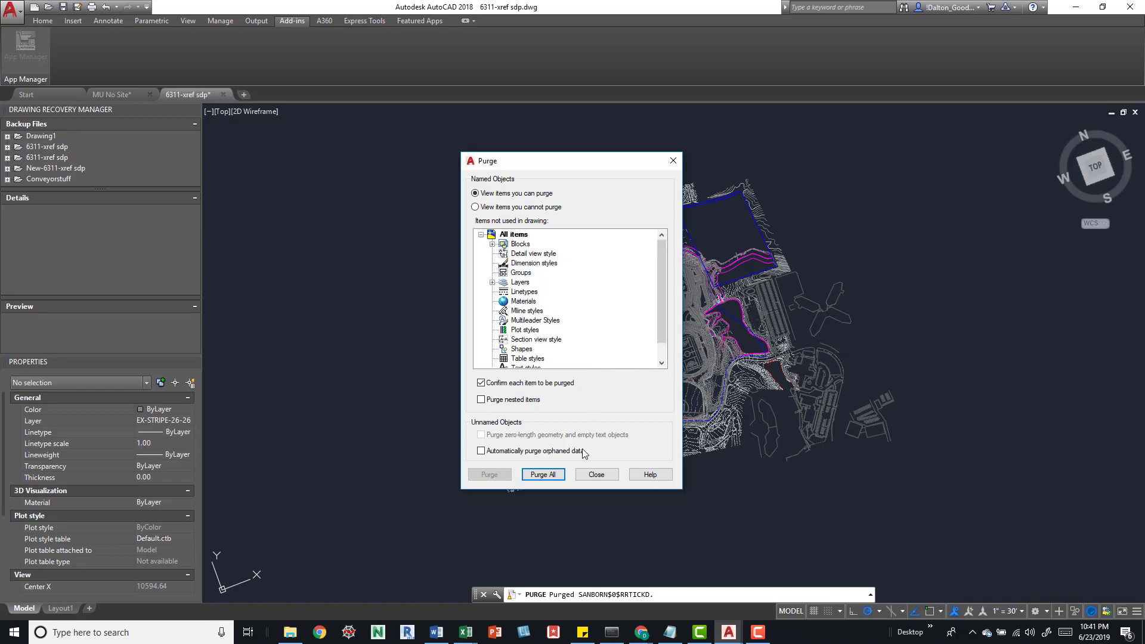
left_click(597, 475)
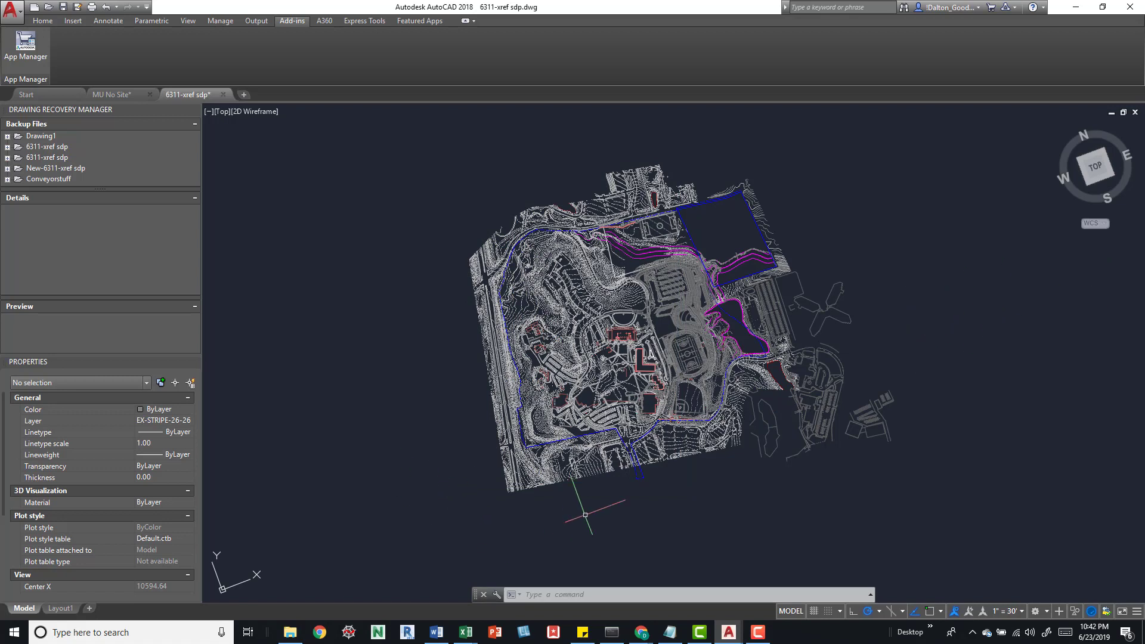
Purge all unused registered applications (Regapps) from the drawing with -PURGE, without verifying each name
type("-PU")
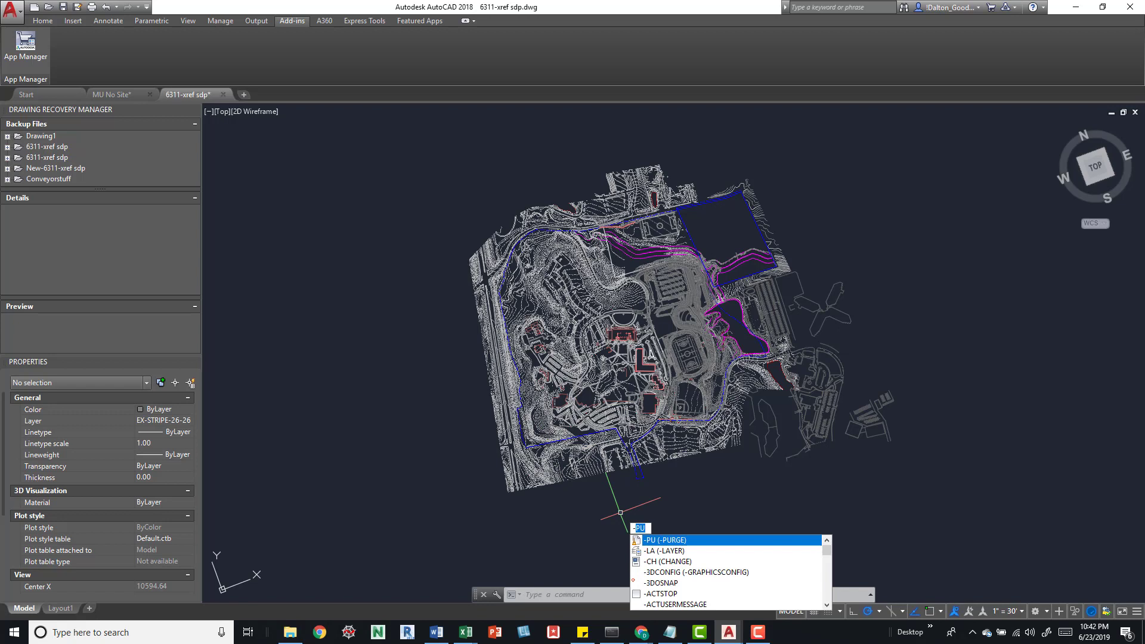
key("BackSpace")
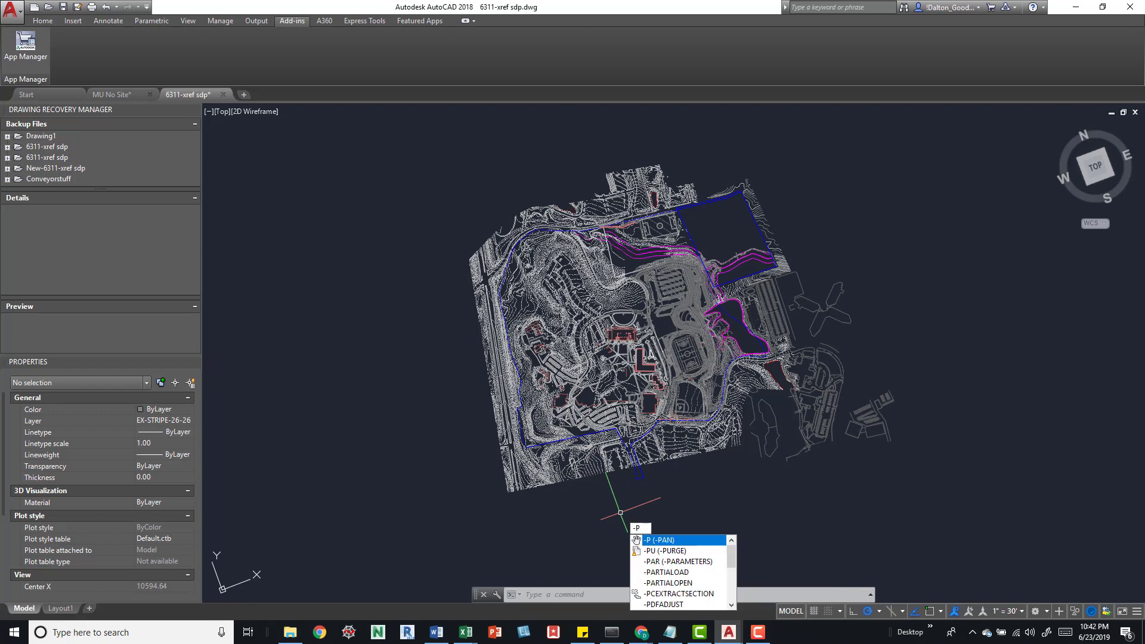
key("BackSpace")
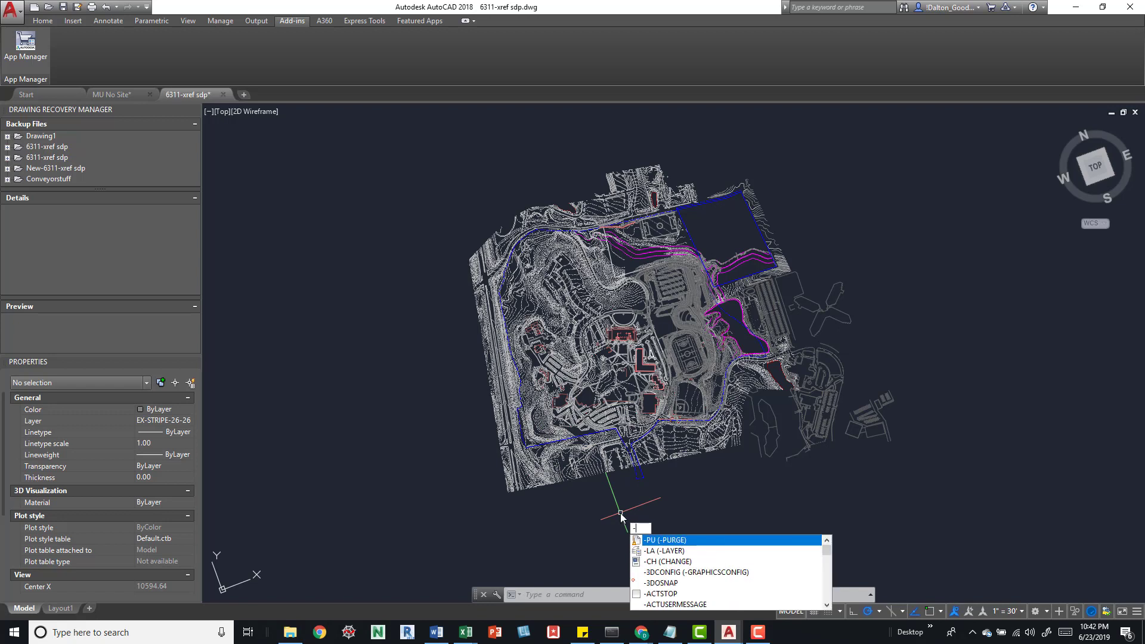
type("PU")
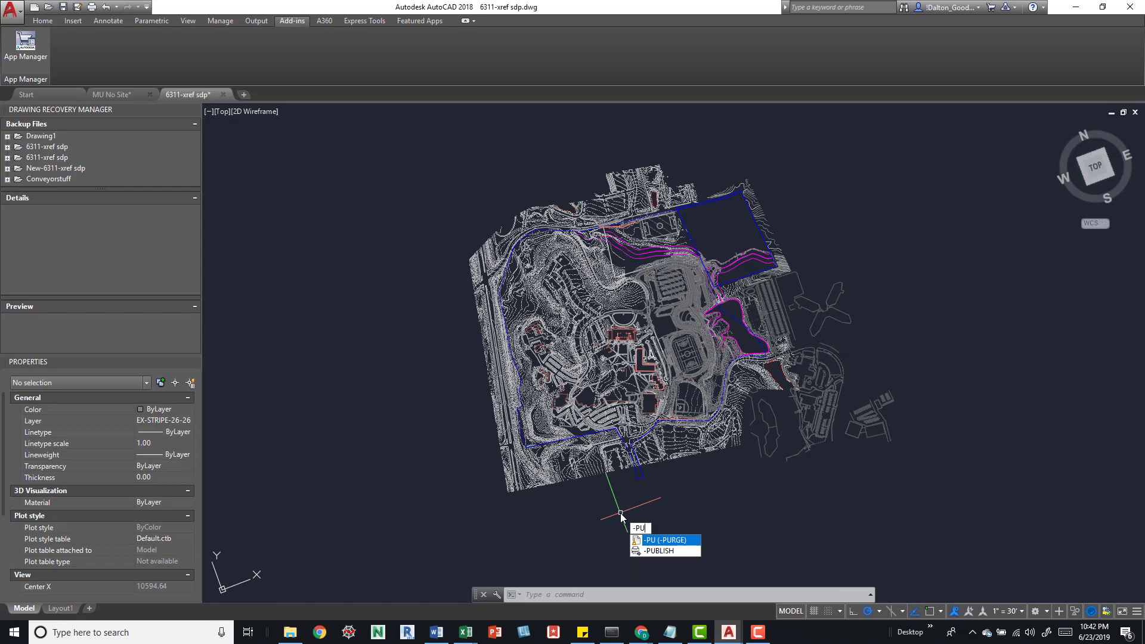
key("Return")
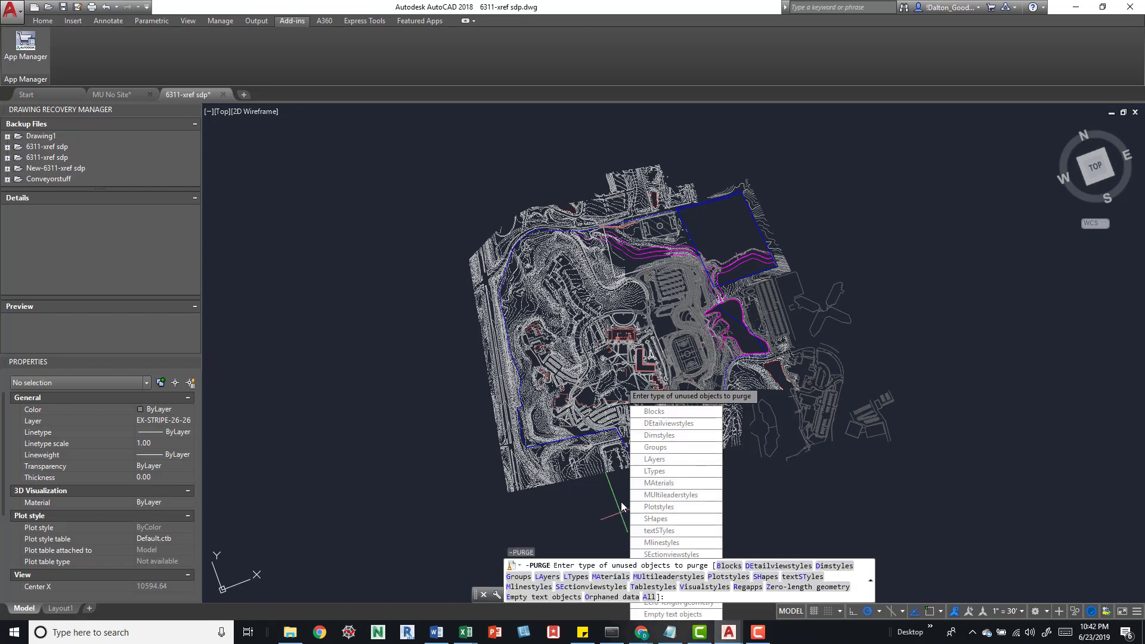
type("r")
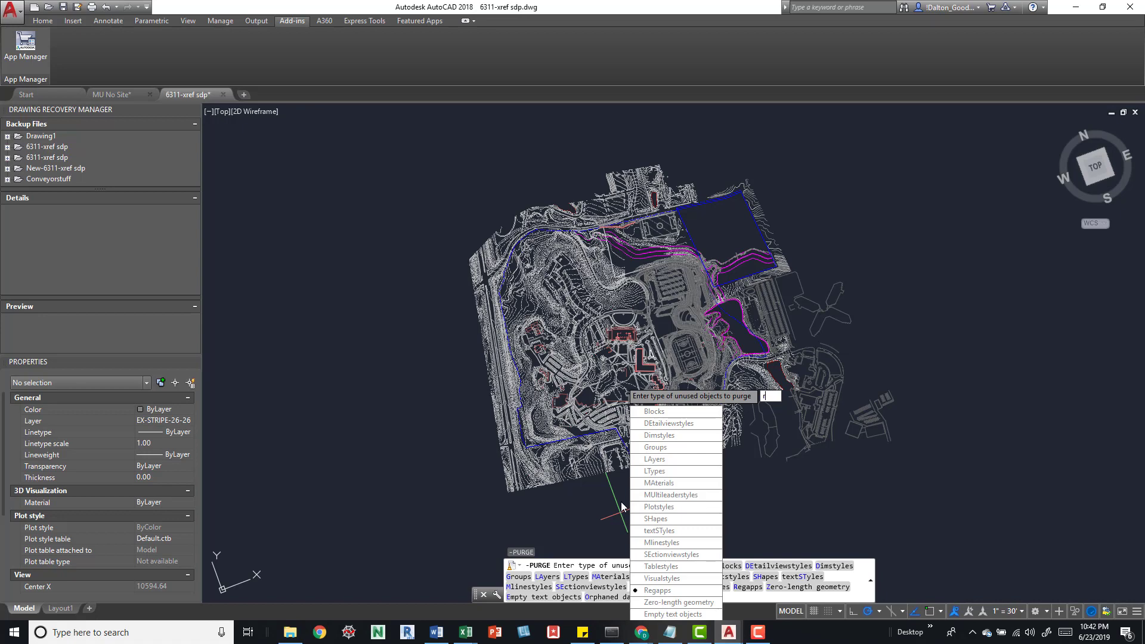
key("Return")
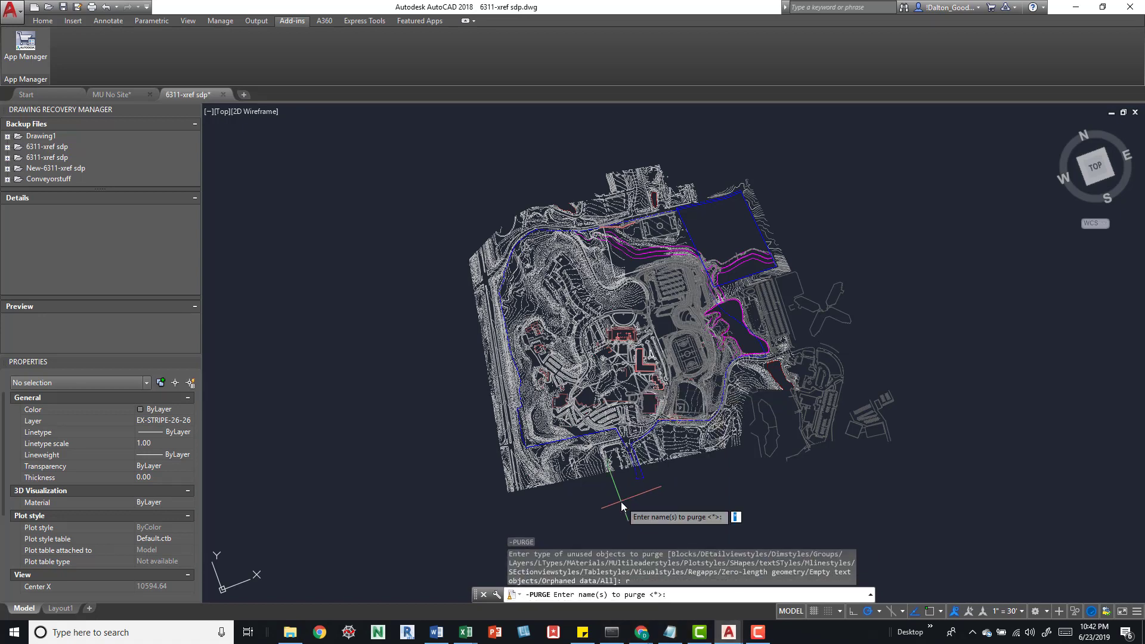
key("Return")
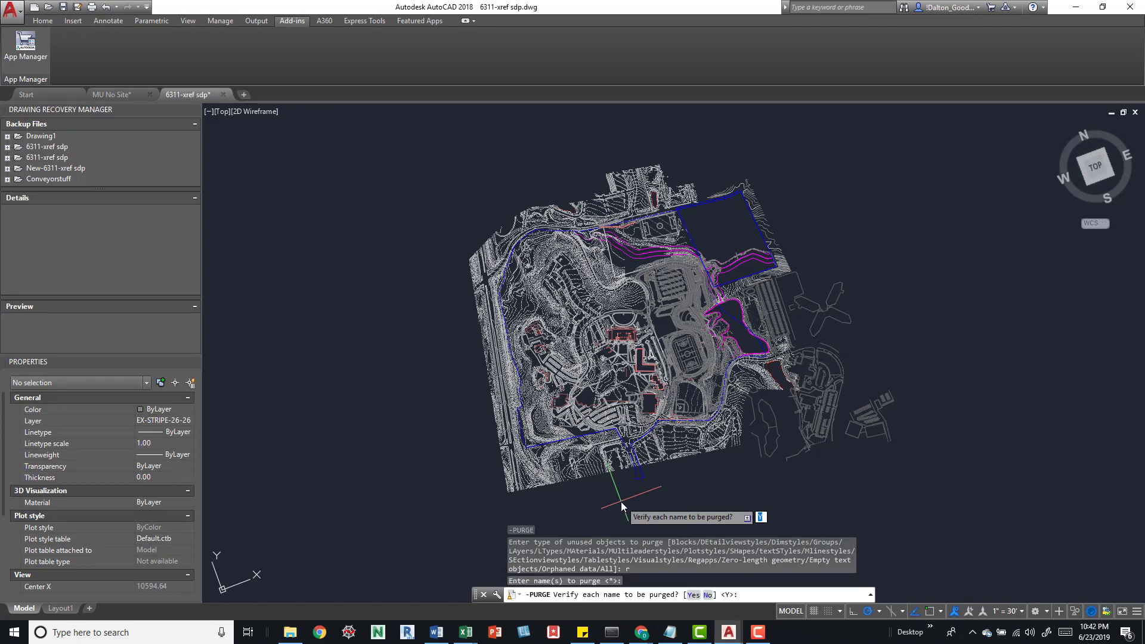
type("n")
key("Return")
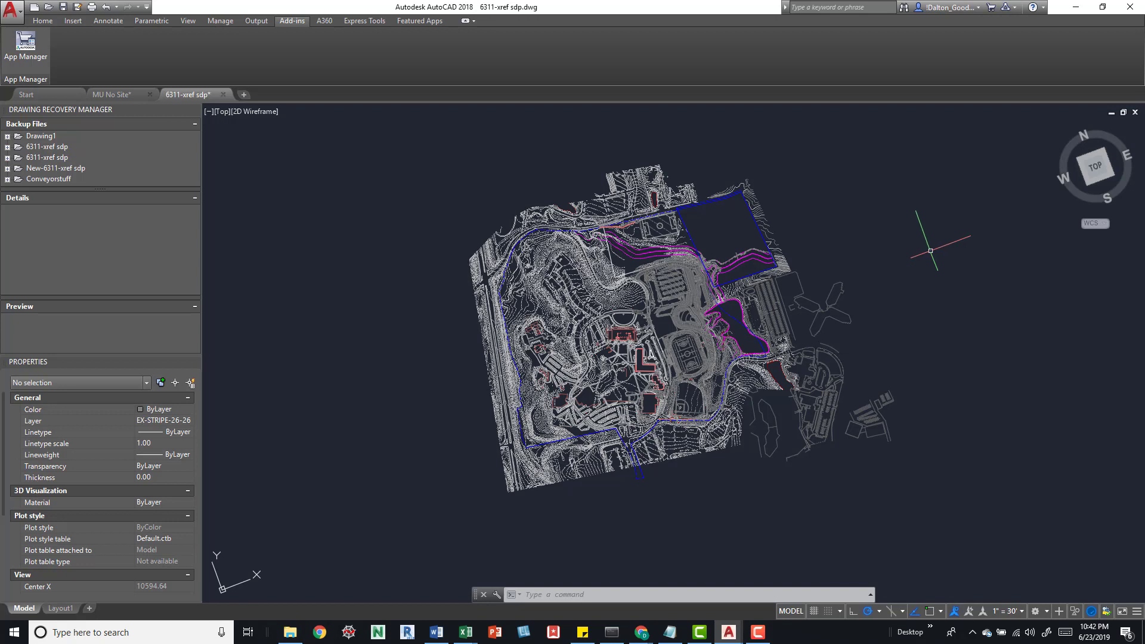
left_click(951, 214)
key("Escape")
type("fla")
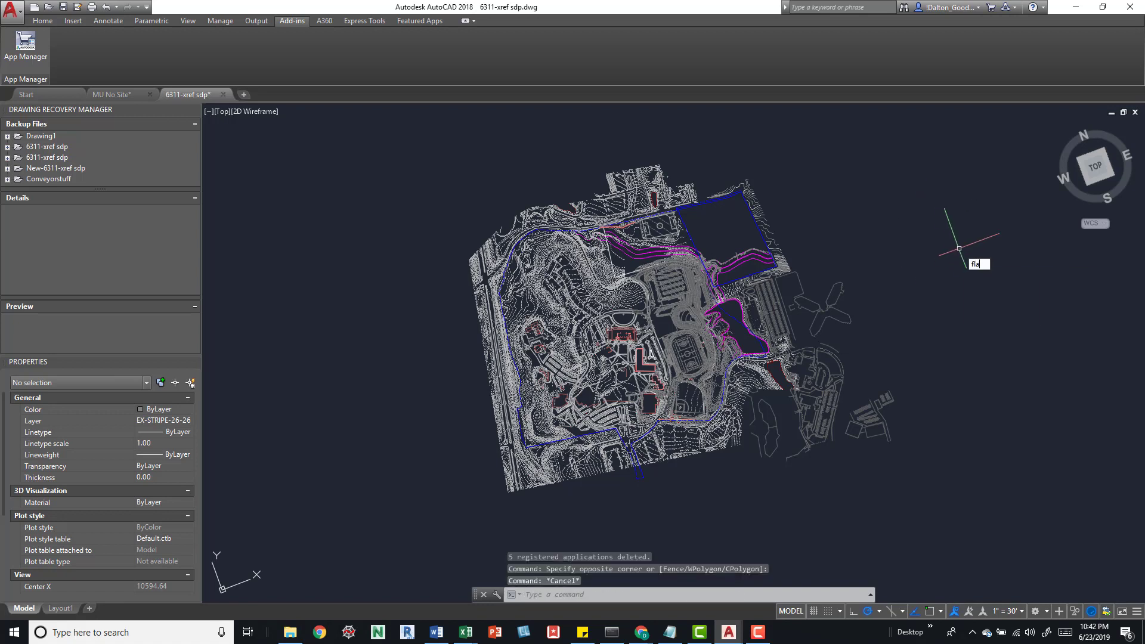
type("tt")
key("Return")
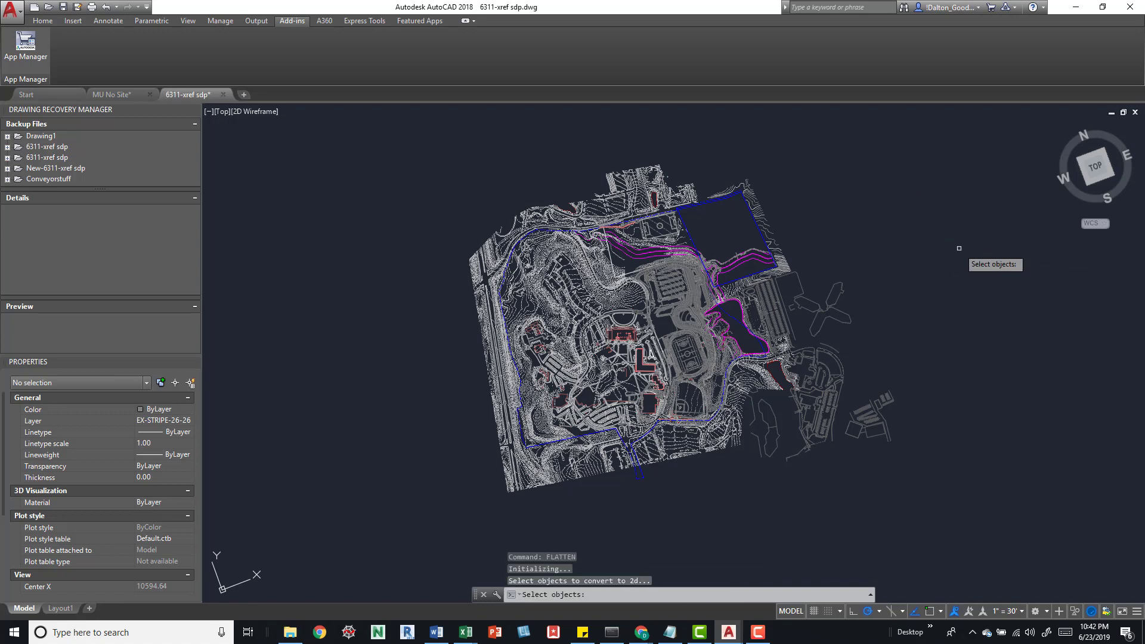
key("Escape")
key("Escape")
Try to convert the entire site plan to 2D with FLATTEN
type("f")
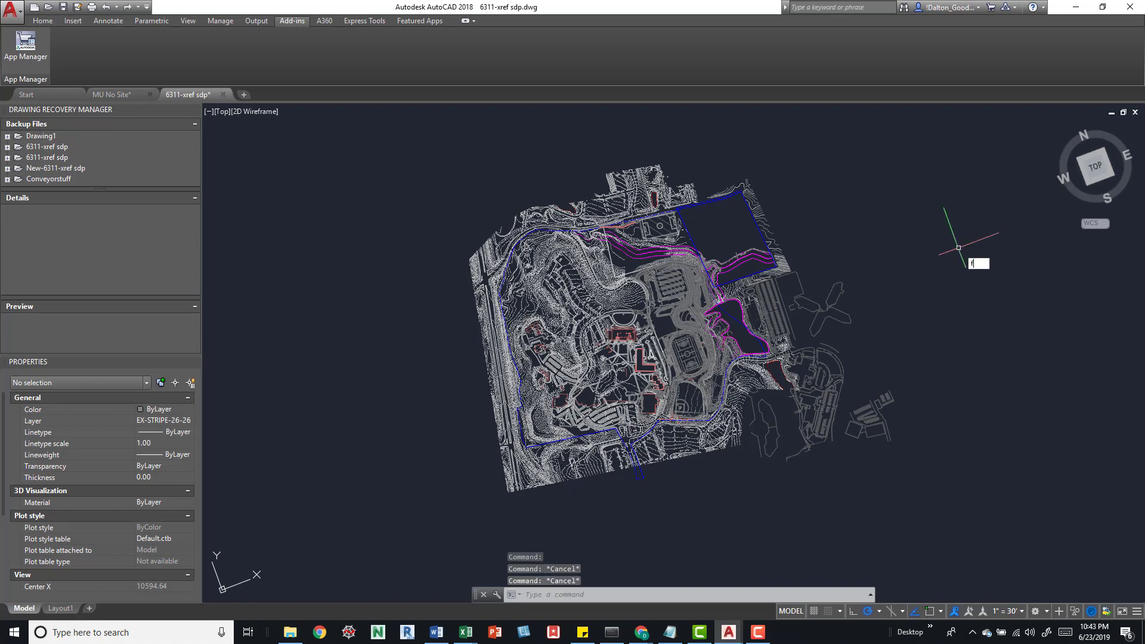
type("la")
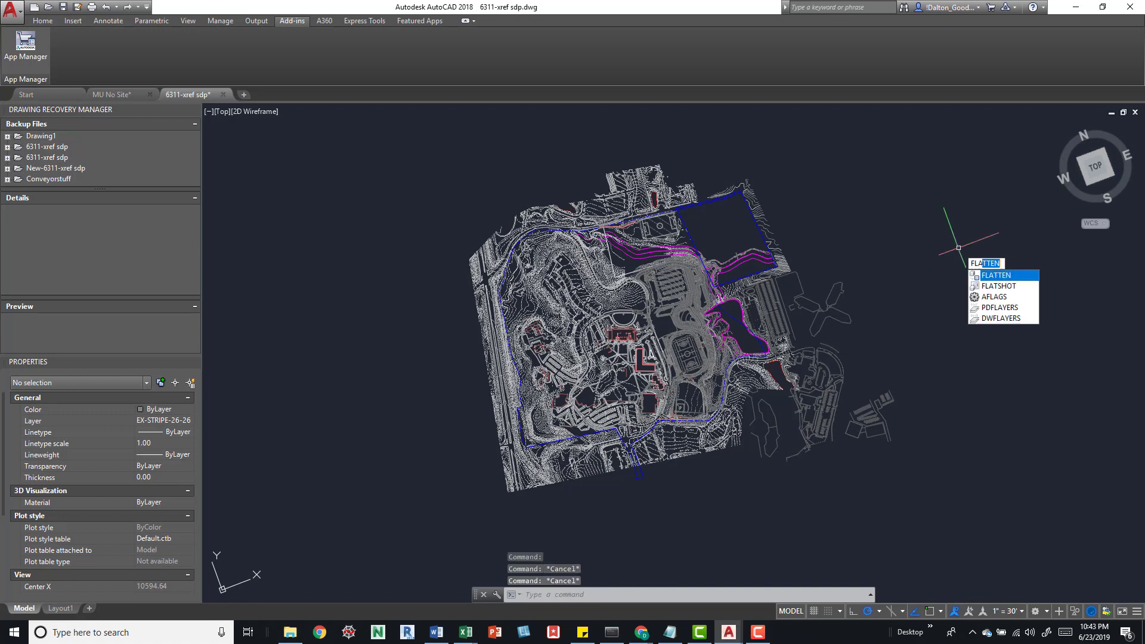
type("t")
key("Return")
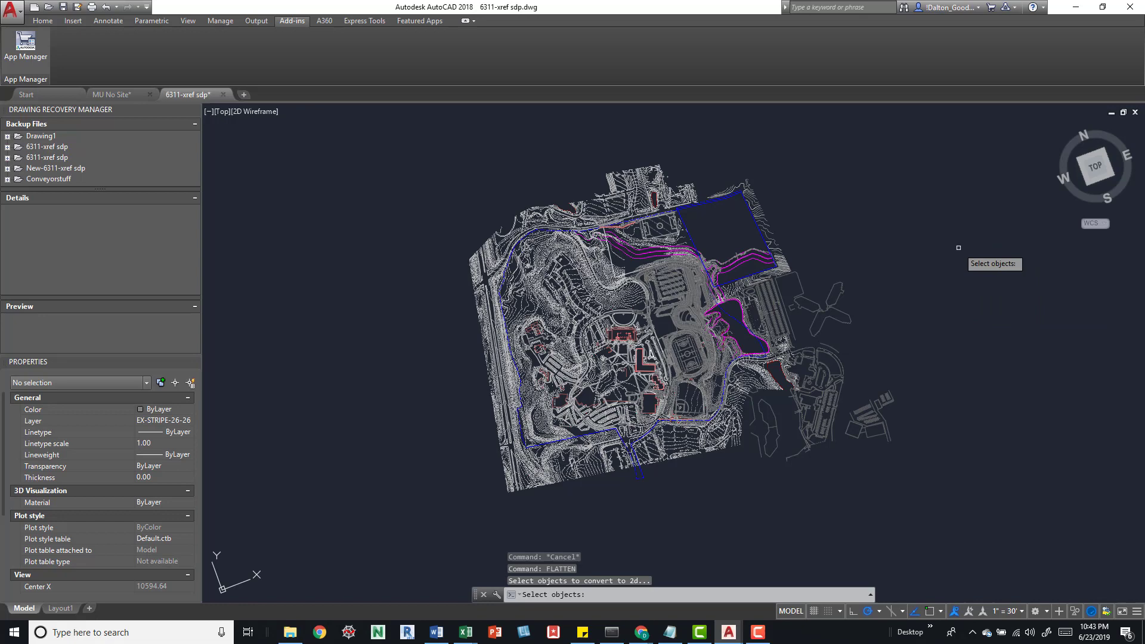
left_click(954, 149)
left_click(401, 529)
key("Escape")
key("Escape")
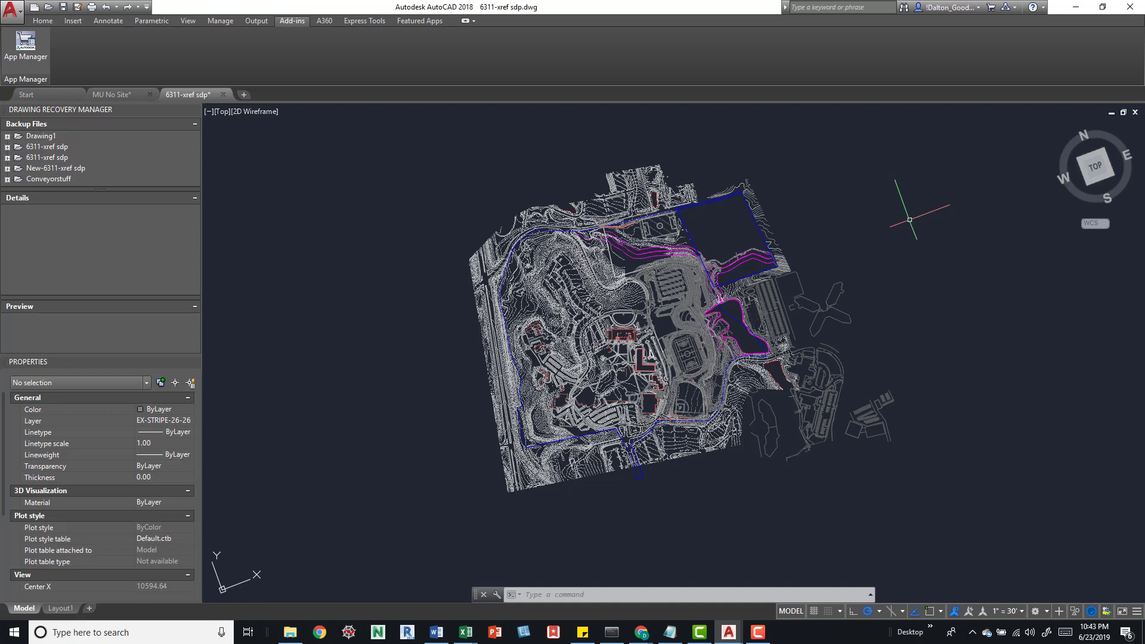
Open FLATSHOT to examine its destination and line options, and close it without creating a block
type("FLAT")
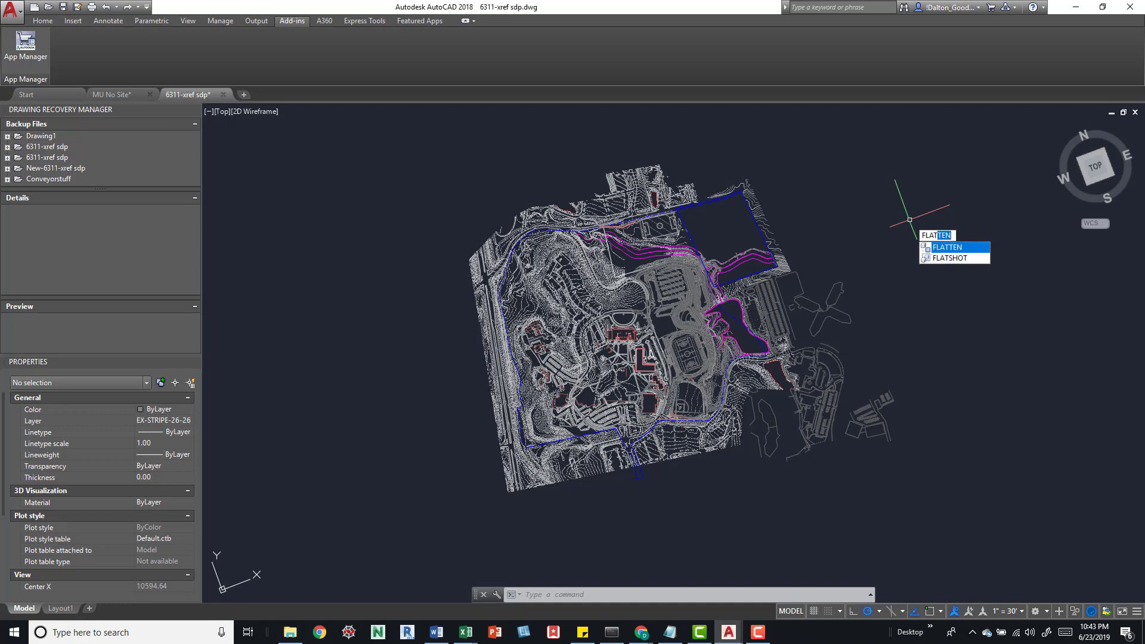
key("Down")
key("Return")
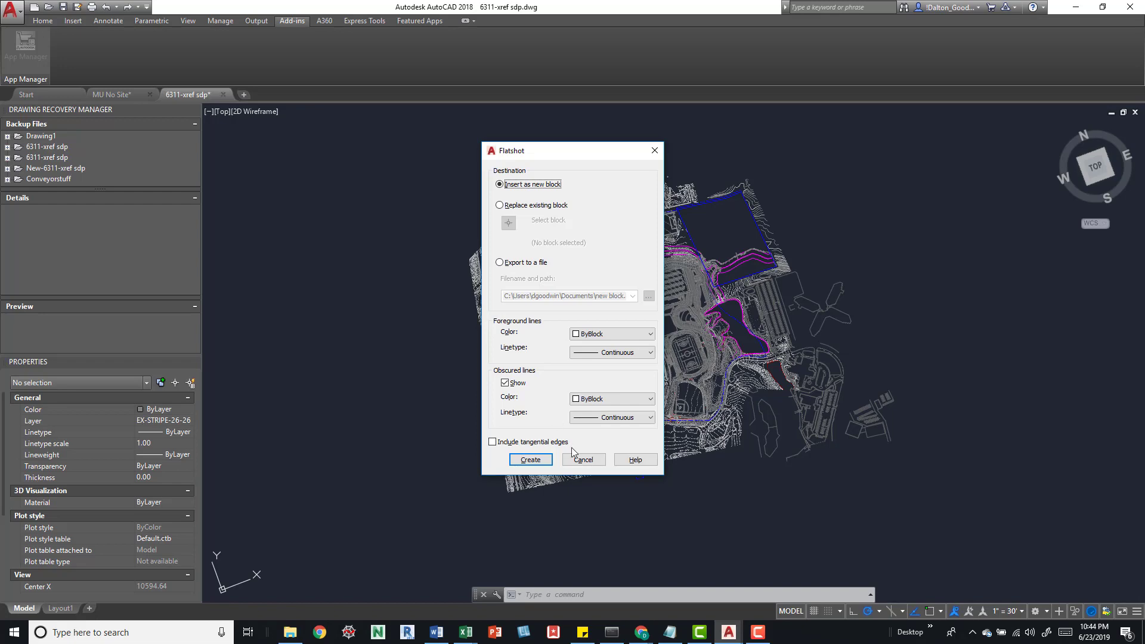
left_click(658, 152)
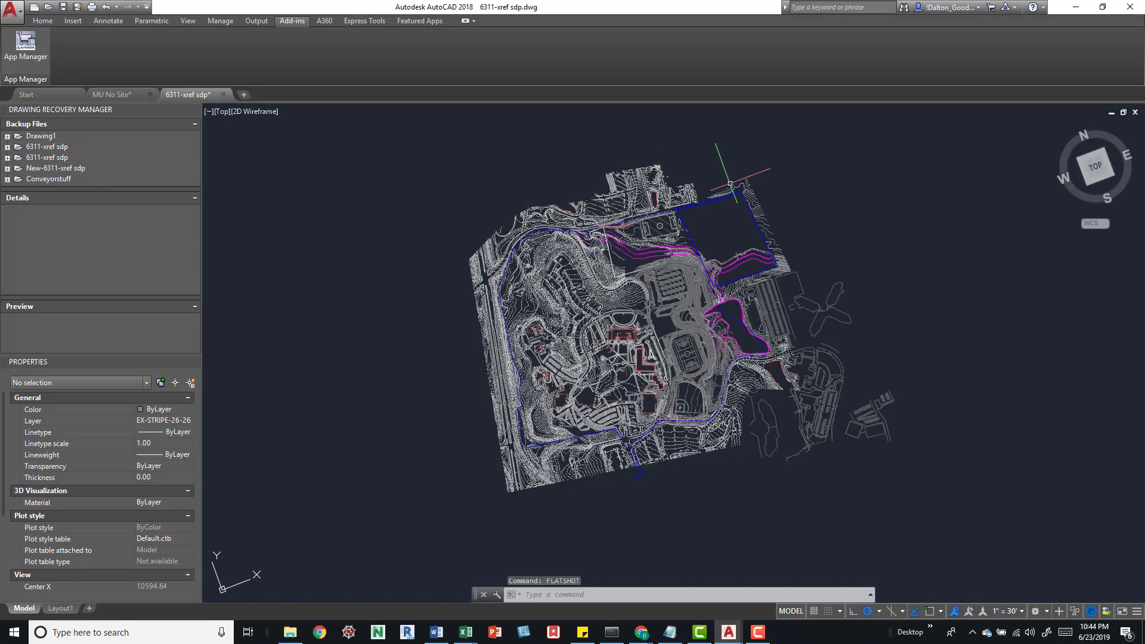
left_click(914, 203)
key("Escape")
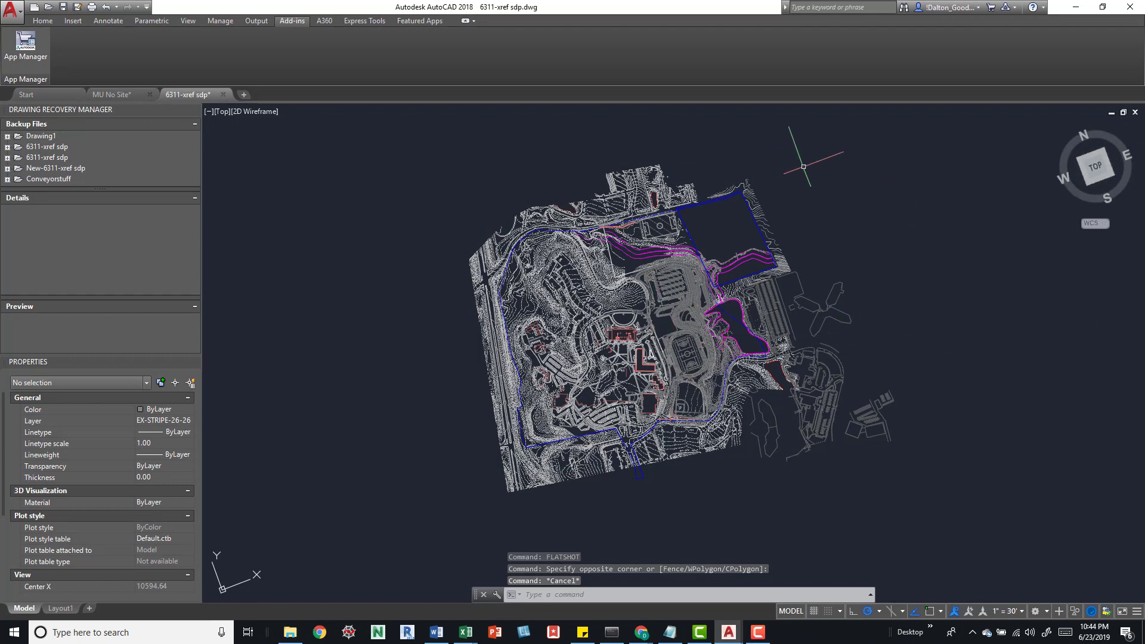
Check the empty space around the site plan for stray objects, including a crossing selection of the blank area beside it
left_click(801, 217)
scroll(707, 211, "down", 2)
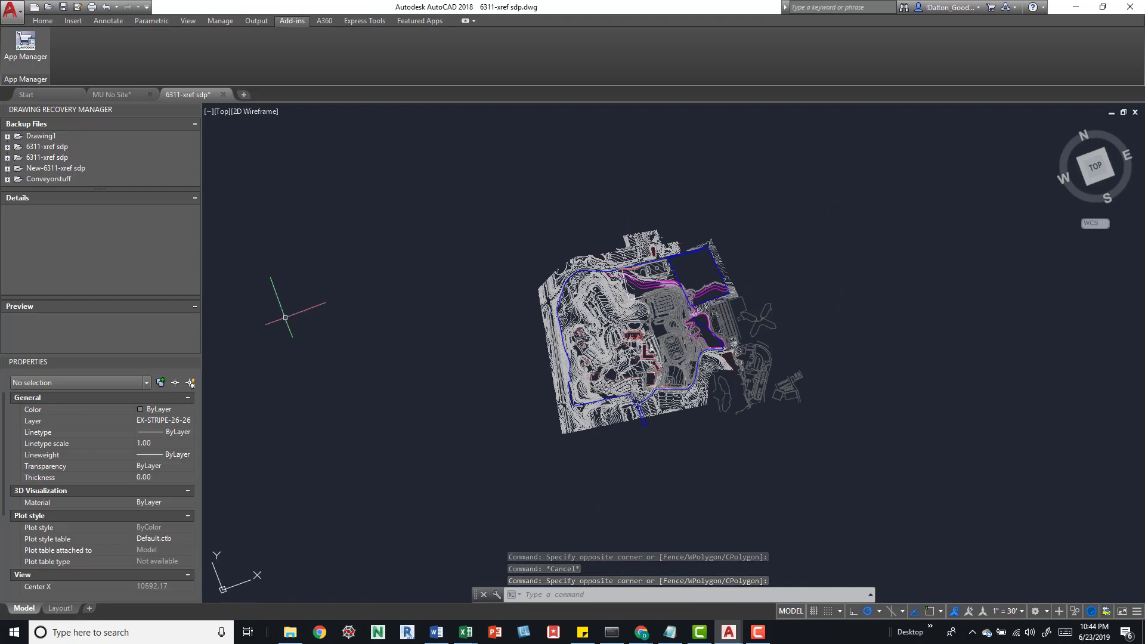
middle_click_drag(401, 255, 442, 294)
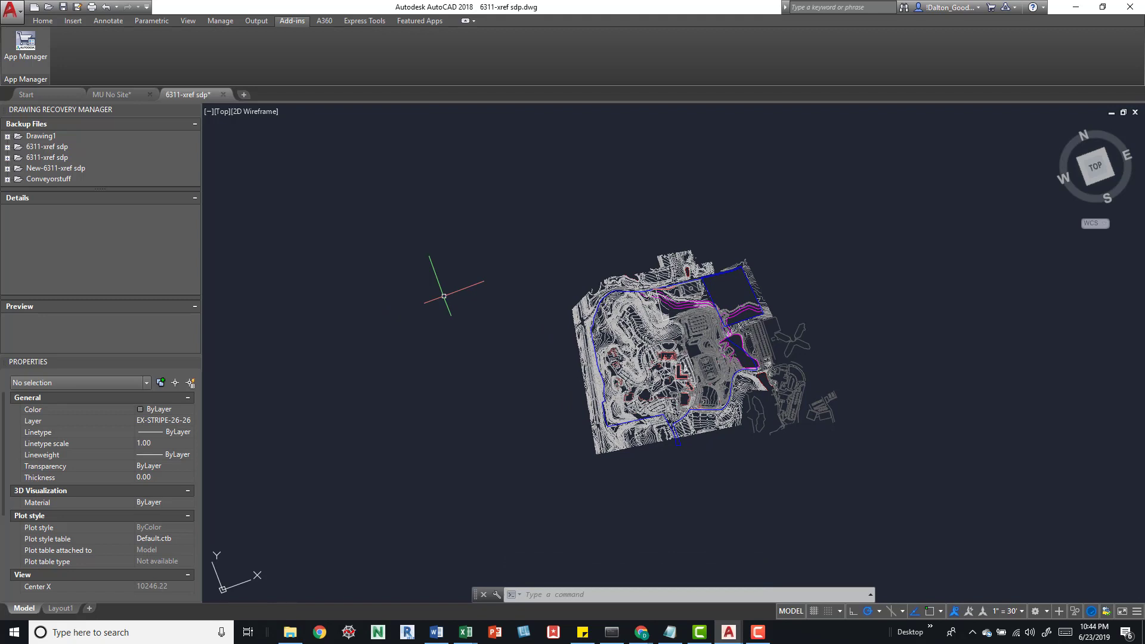
middle_click_drag(450, 281, 529, 298)
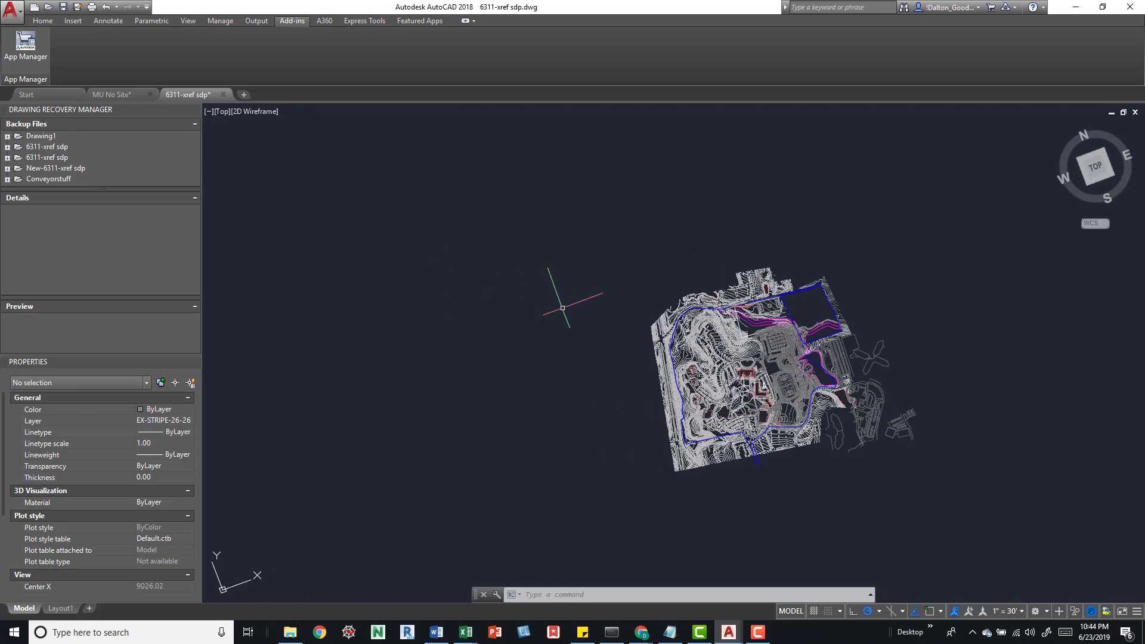
middle_click_drag(355, 318, 450, 365)
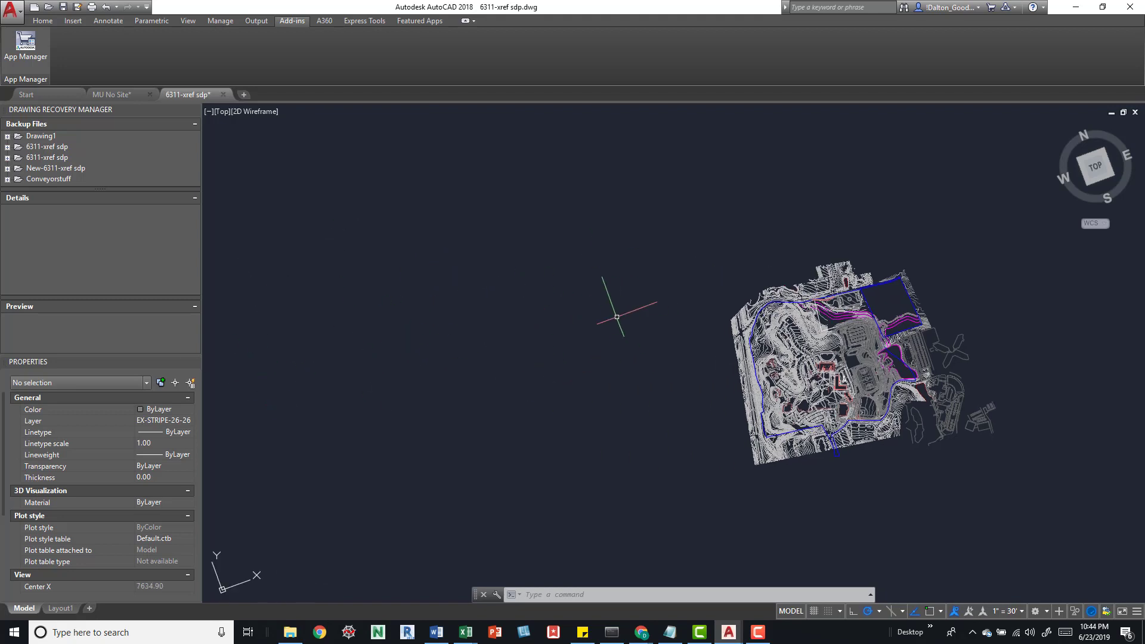
middle_click_drag(720, 272, 516, 217)
mouse_move(581, 258)
middle_mouse_down()
mouse_move(524, 212)
mouse_move(447, 287)
mouse_move(409, 384)
middle_mouse_up()
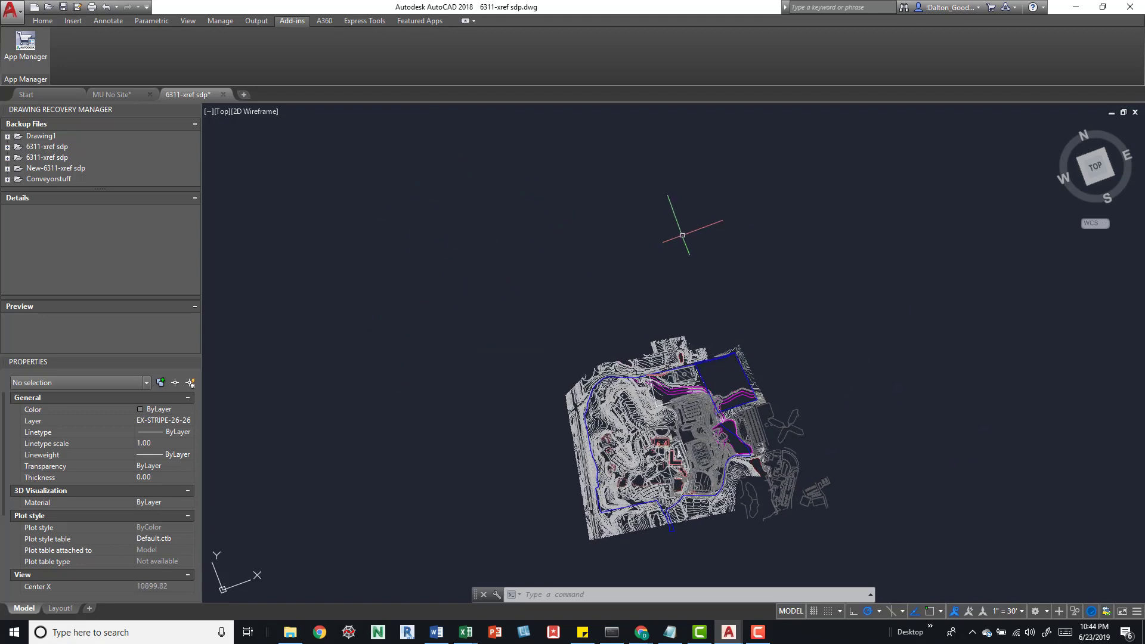
middle_click_drag(677, 225, 526, 253)
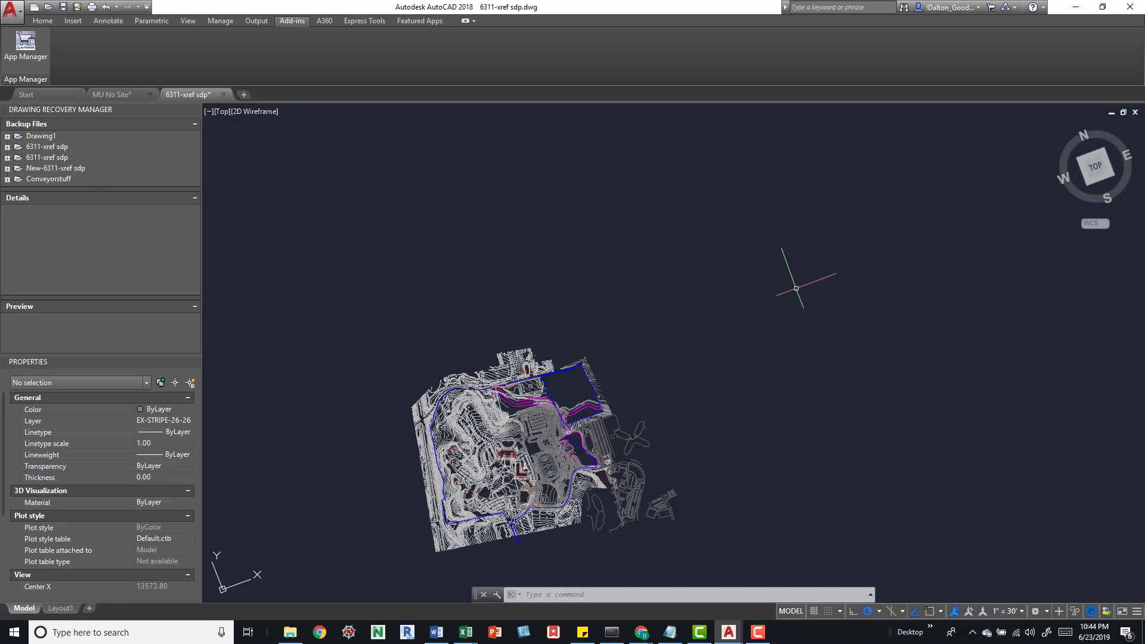
left_click(918, 243)
left_click(764, 376)
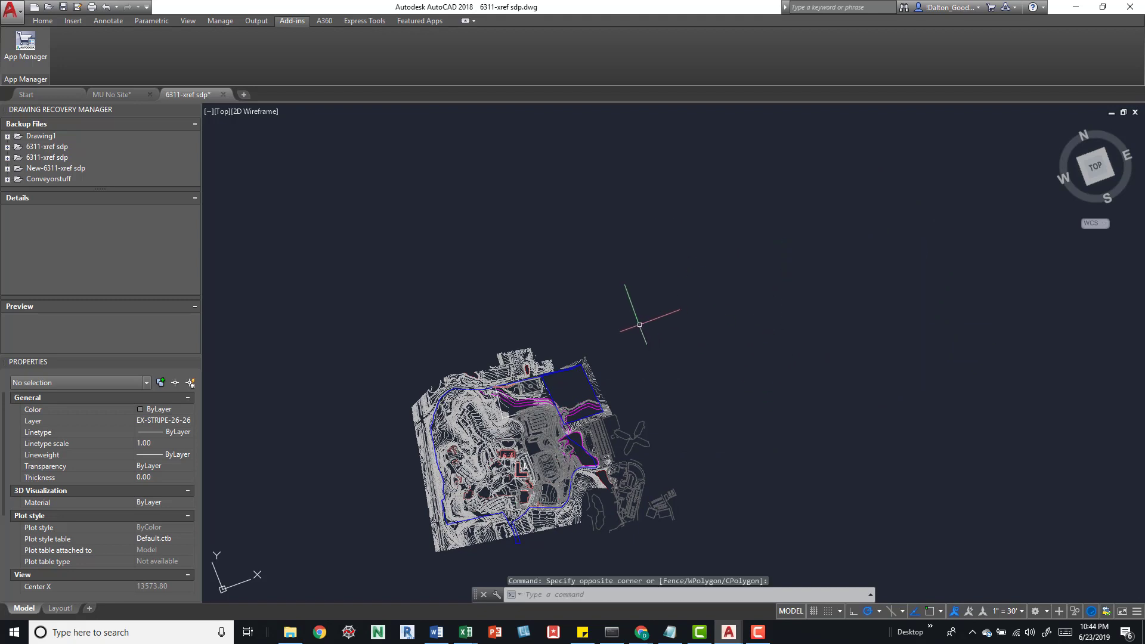
middle_click_drag(739, 307, 776, 269)
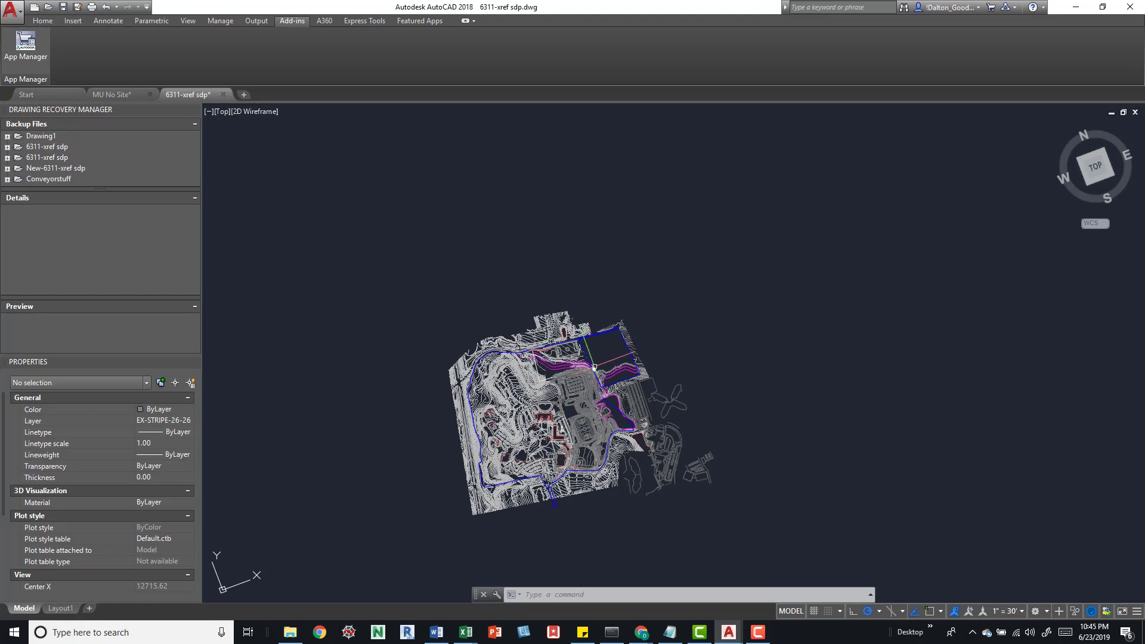
Select the lower magenta jurisdictional polyline and all similar objects, and clear the selection
scroll(588, 367, "up", 10)
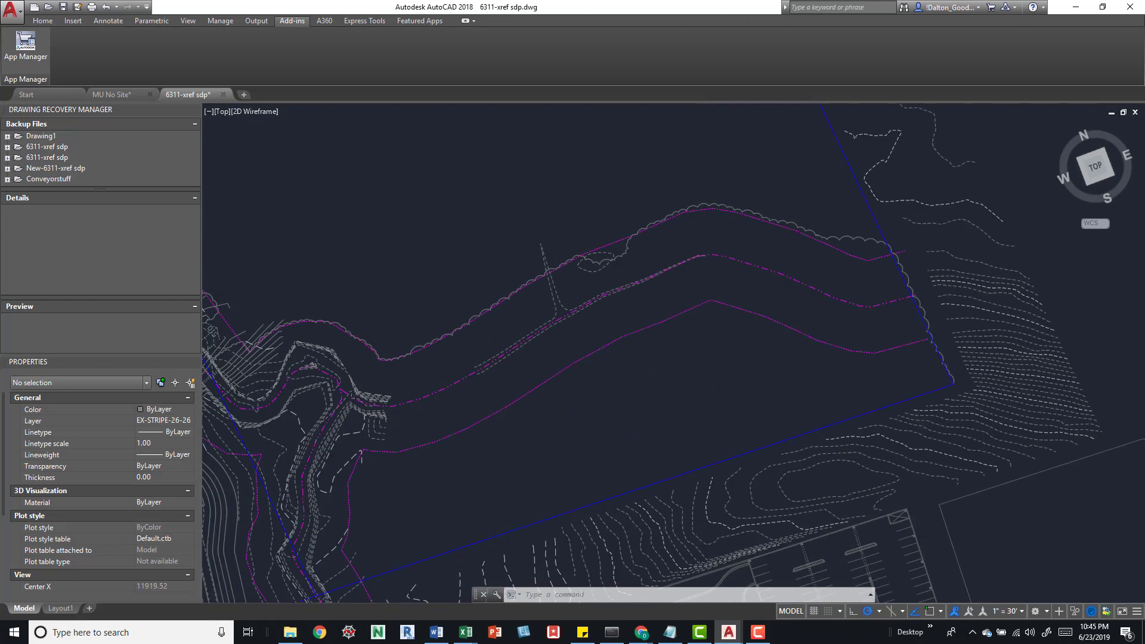
left_click(573, 294)
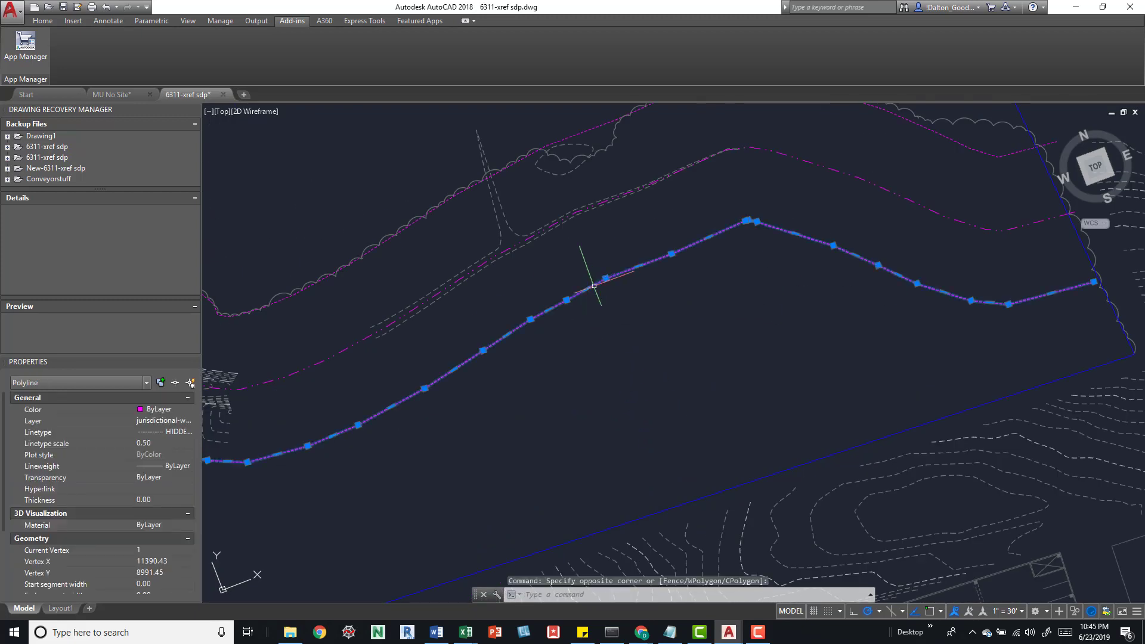
right_click(593, 287)
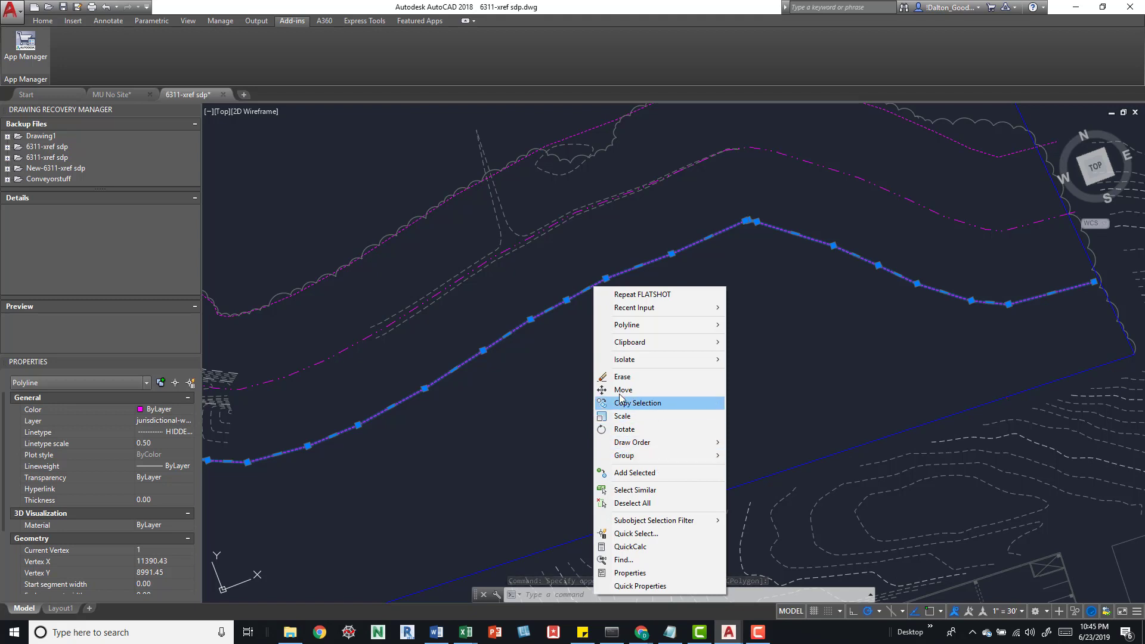
left_click(650, 490)
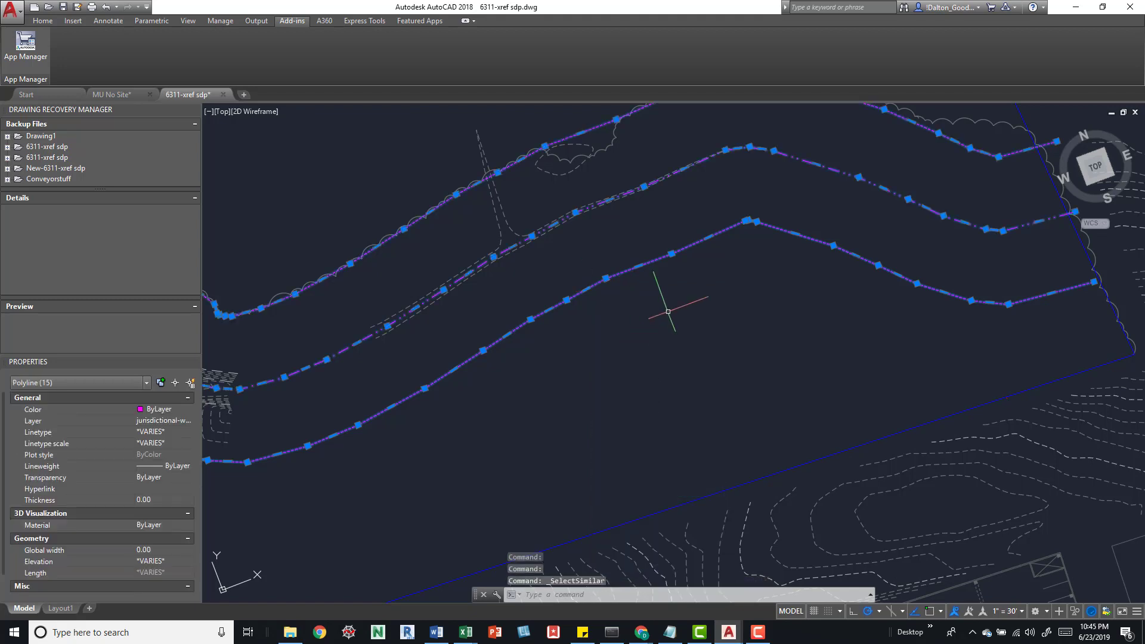
middle_click_drag(671, 308, 687, 350)
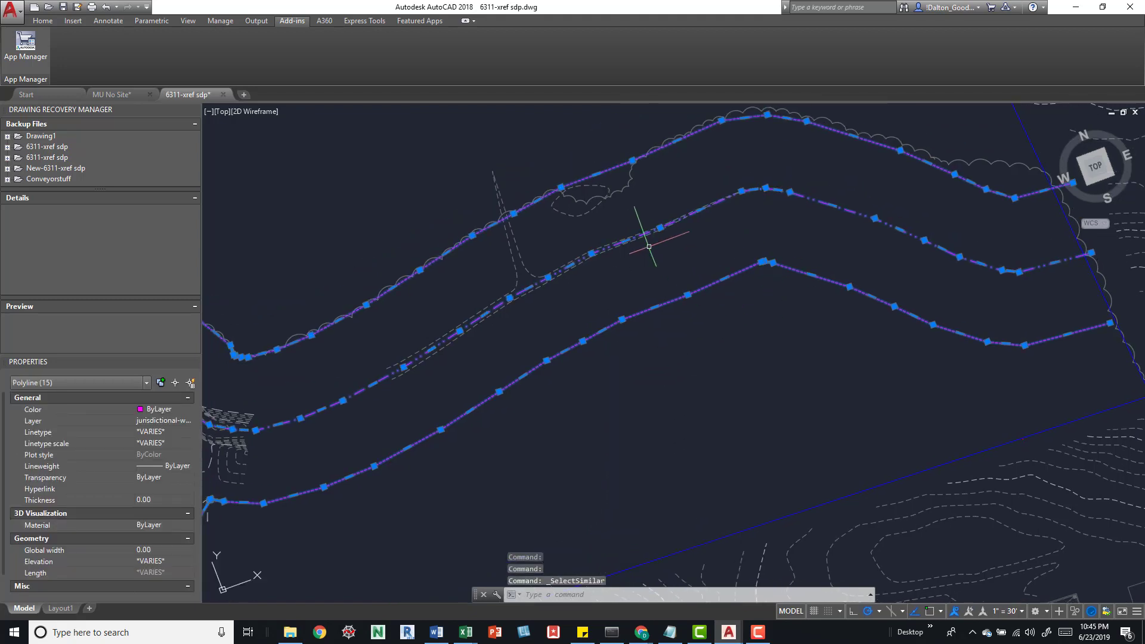
key("Escape")
key("Escape")
key("Escape")
scroll(754, 289, "down", 1)
scroll(696, 306, "down", 2)
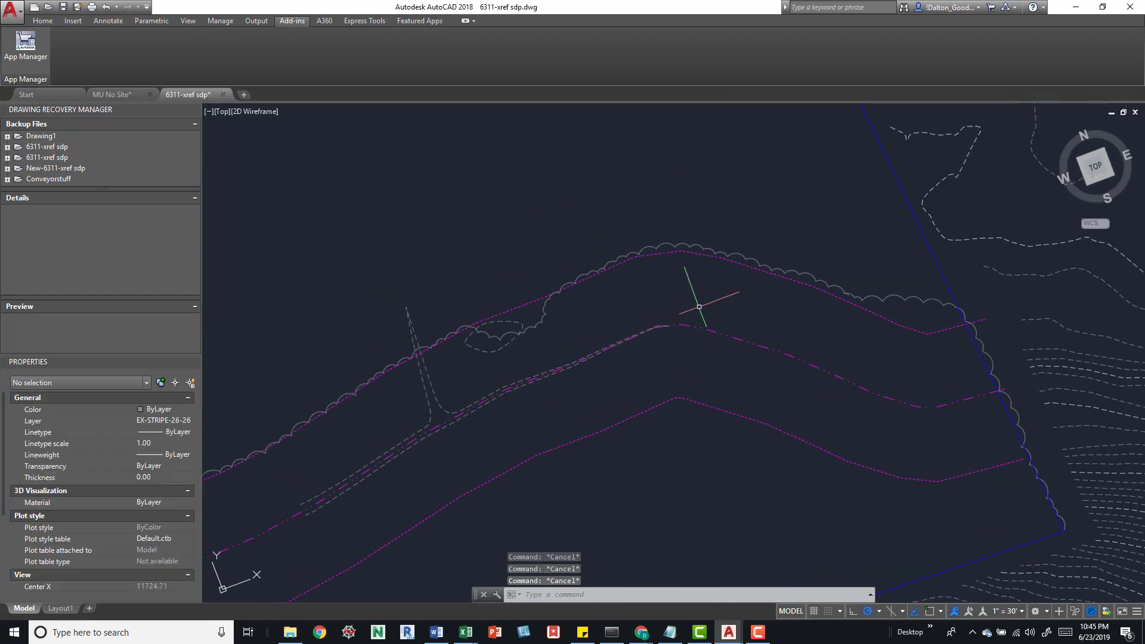
Select the waterway, boundary and contour lines around the blue parcel with a crossing window, extend to all similar objects, and clear the selection
left_click(925, 171)
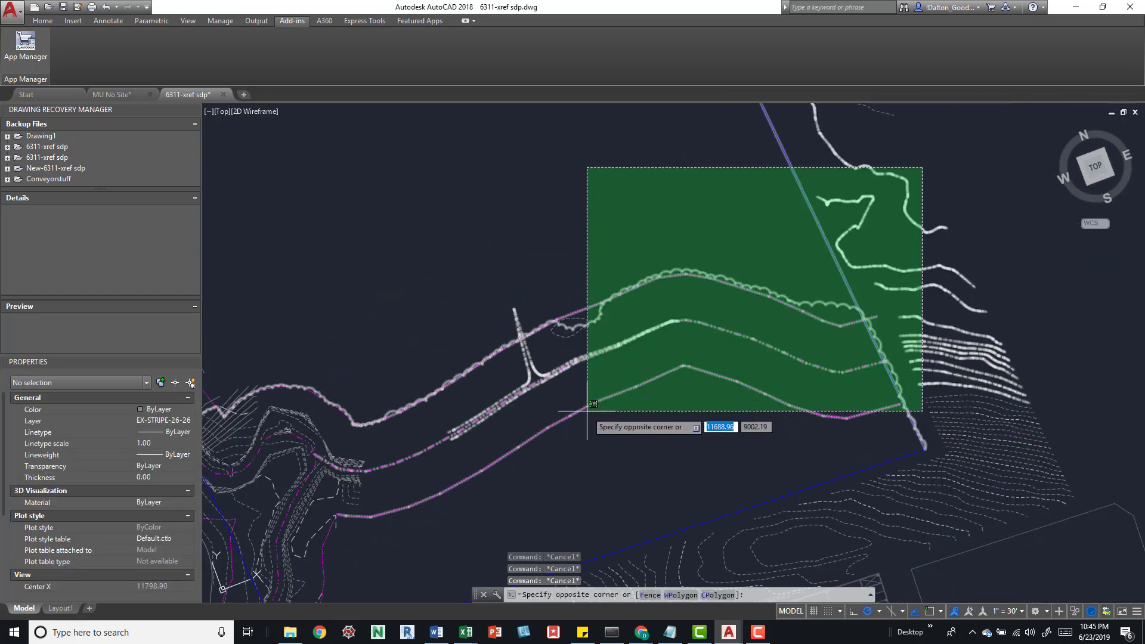
left_click(566, 426)
scroll(734, 306, "up", 2)
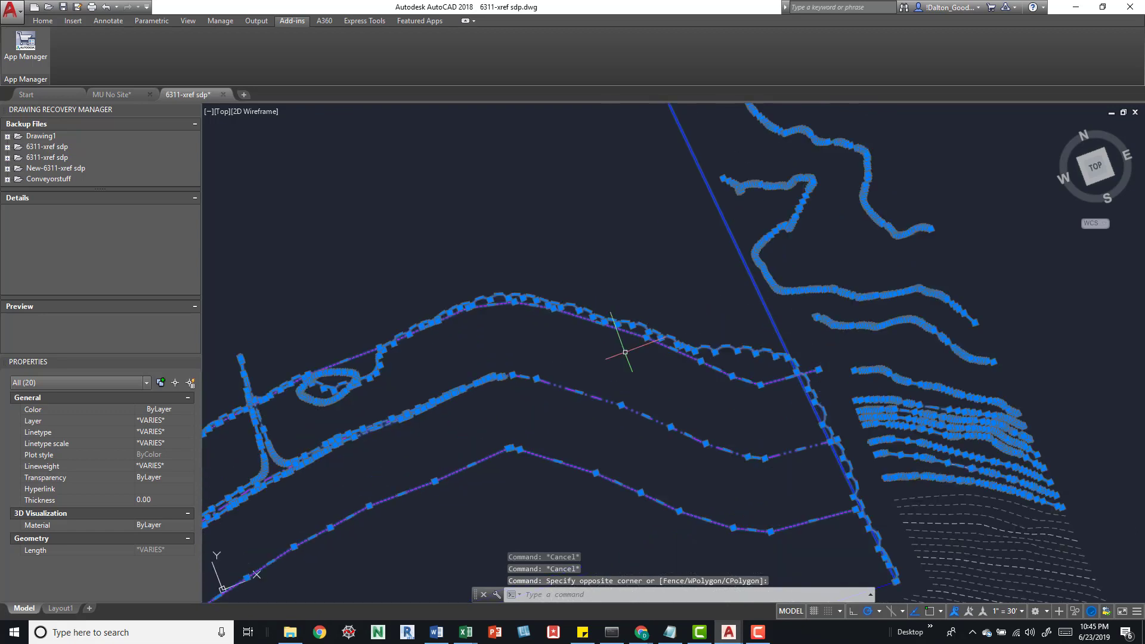
right_click(634, 262)
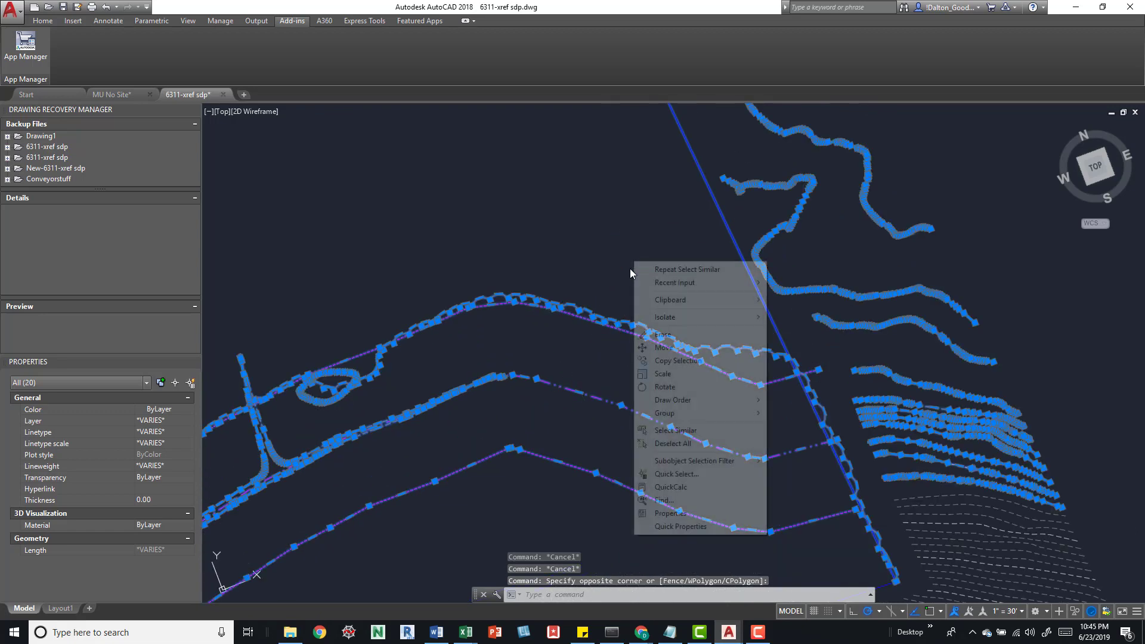
left_click(677, 431)
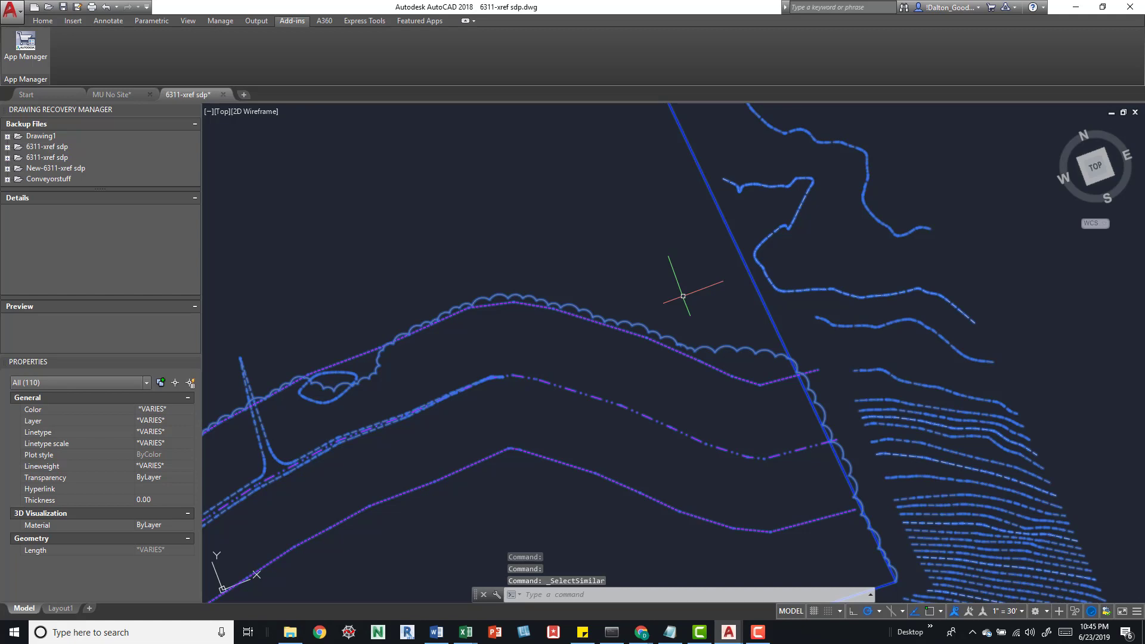
middle_click_drag(677, 319, 681, 343)
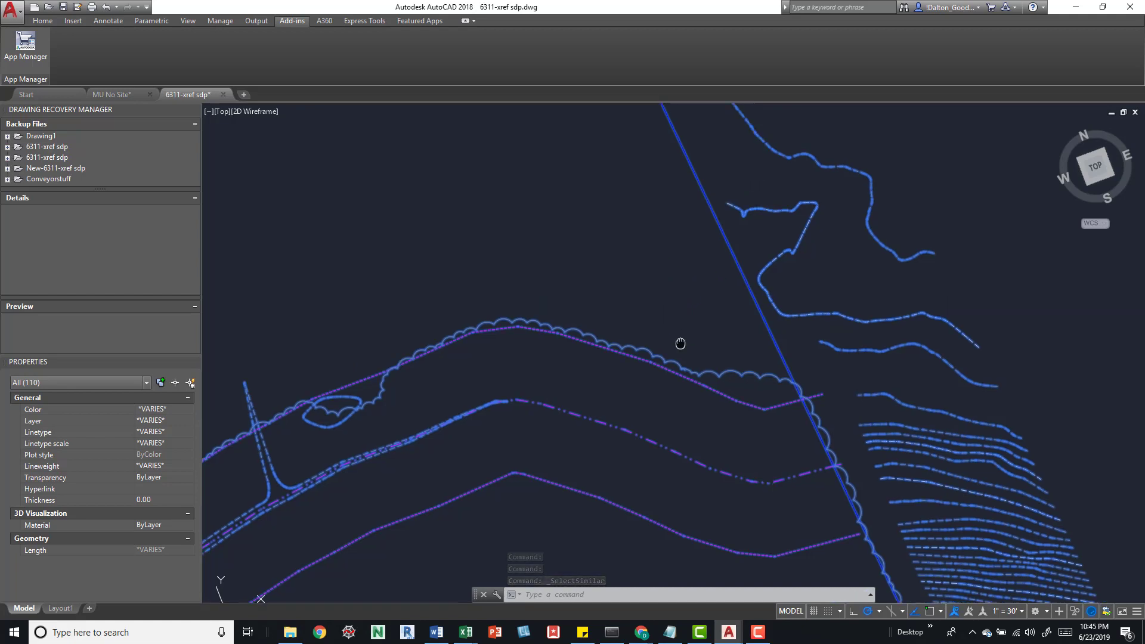
scroll(680, 344, "down", 2)
scroll(739, 332, "down", 4)
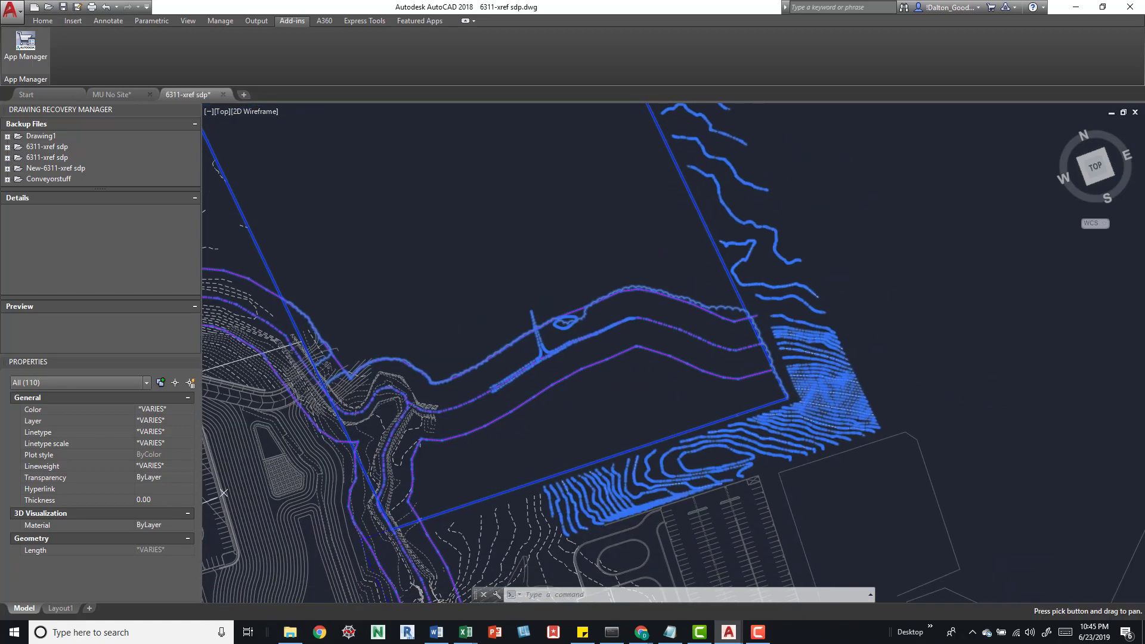
middle_click_drag(667, 288, 638, 218)
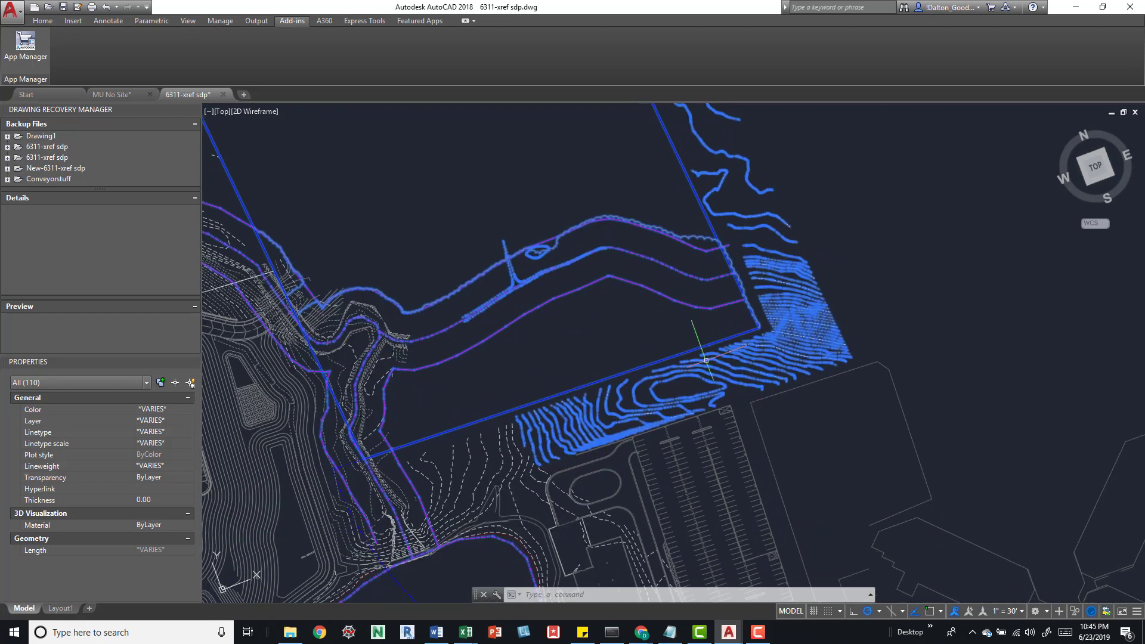
right_click(558, 203)
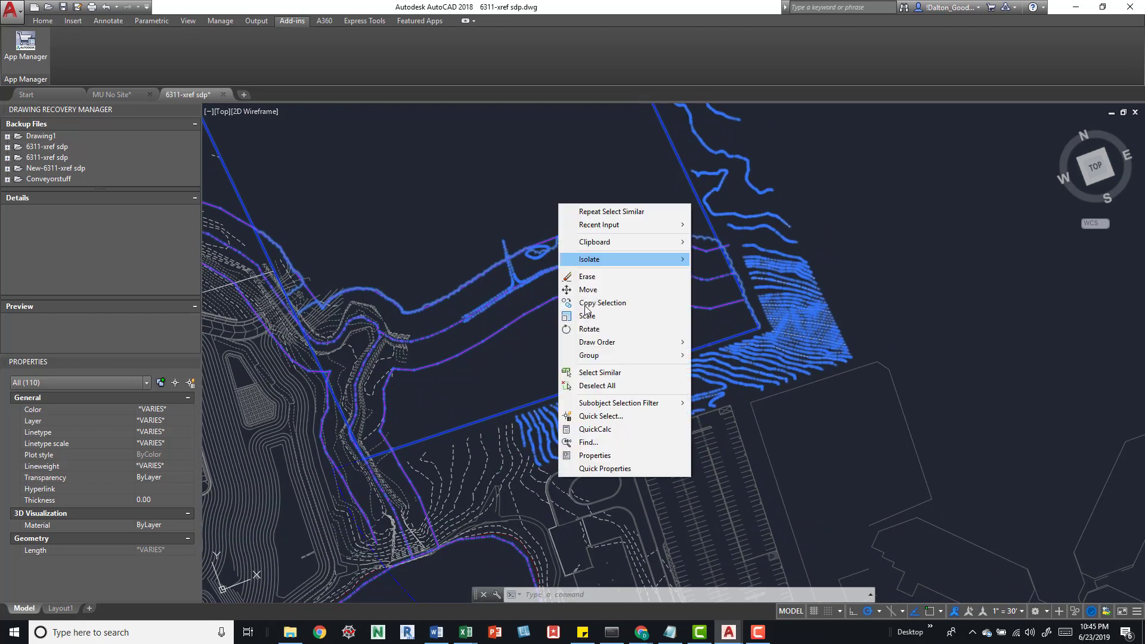
left_click(560, 186)
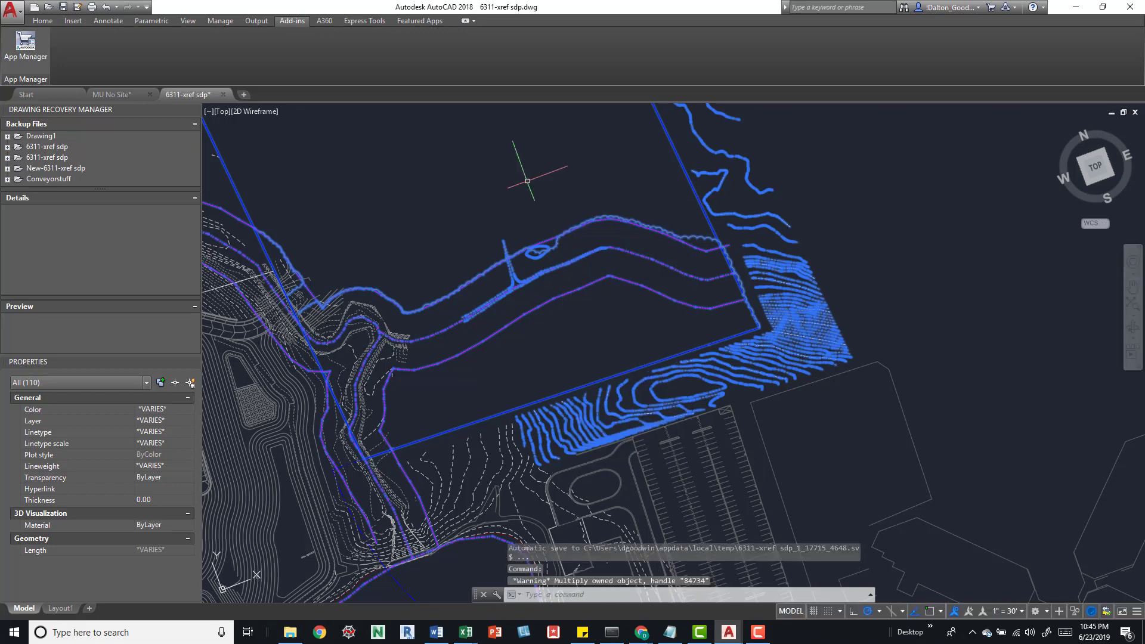
key("Escape")
scroll(626, 230, "up", 3)
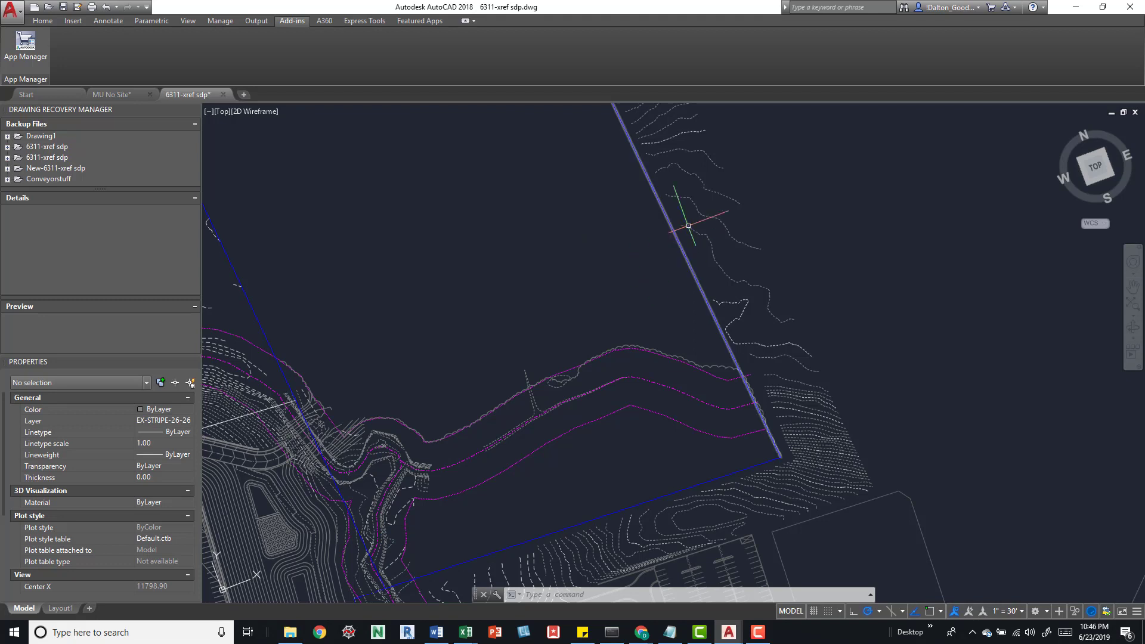
key("Escape")
key("Escape")
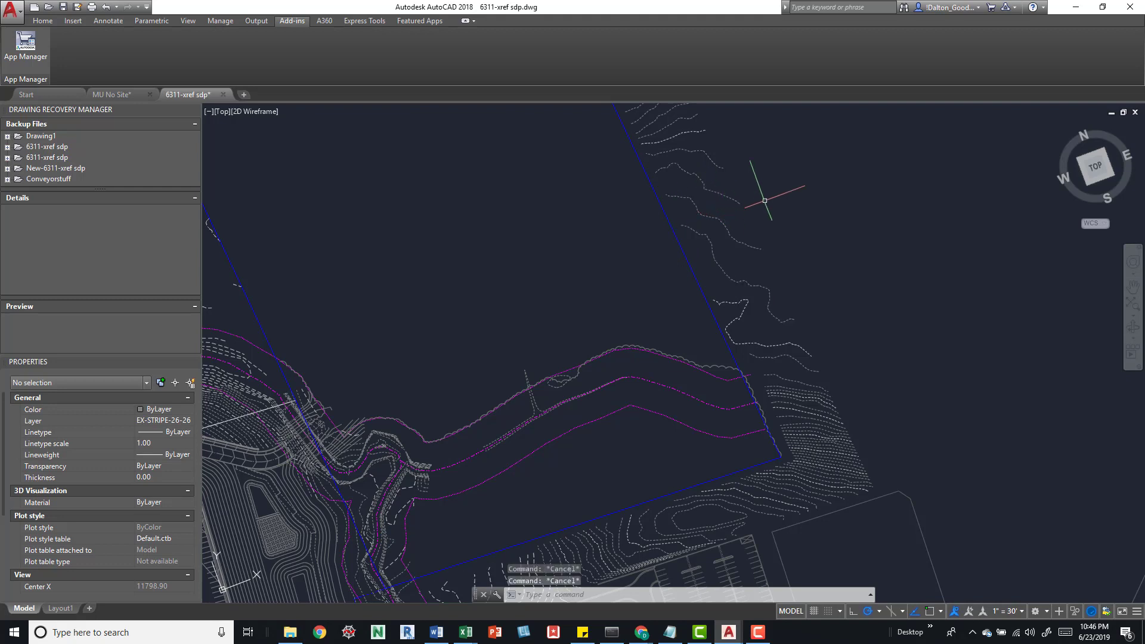
middle_click_drag(716, 225, 709, 238)
left_click(718, 234)
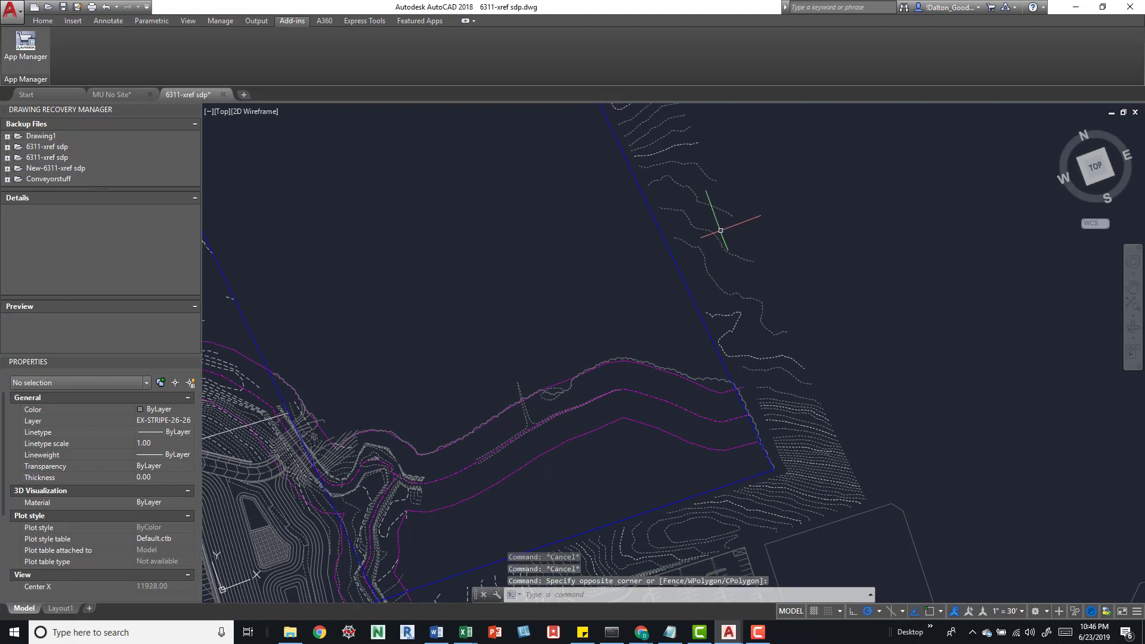
left_click(710, 234)
key("Escape")
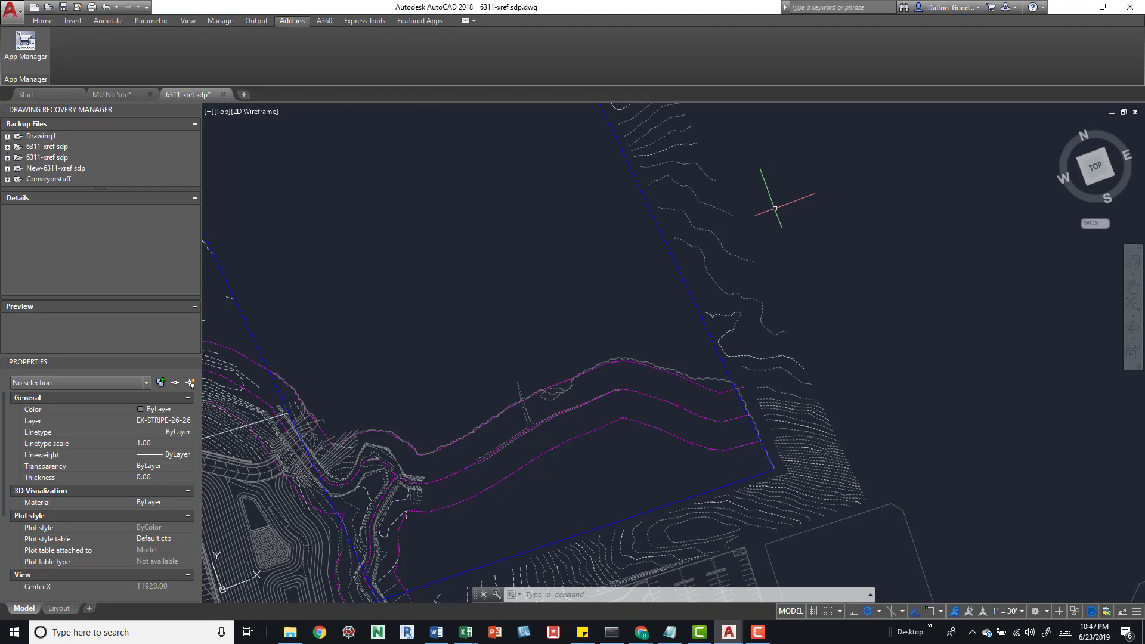
middle_click_drag(775, 280, 776, 310)
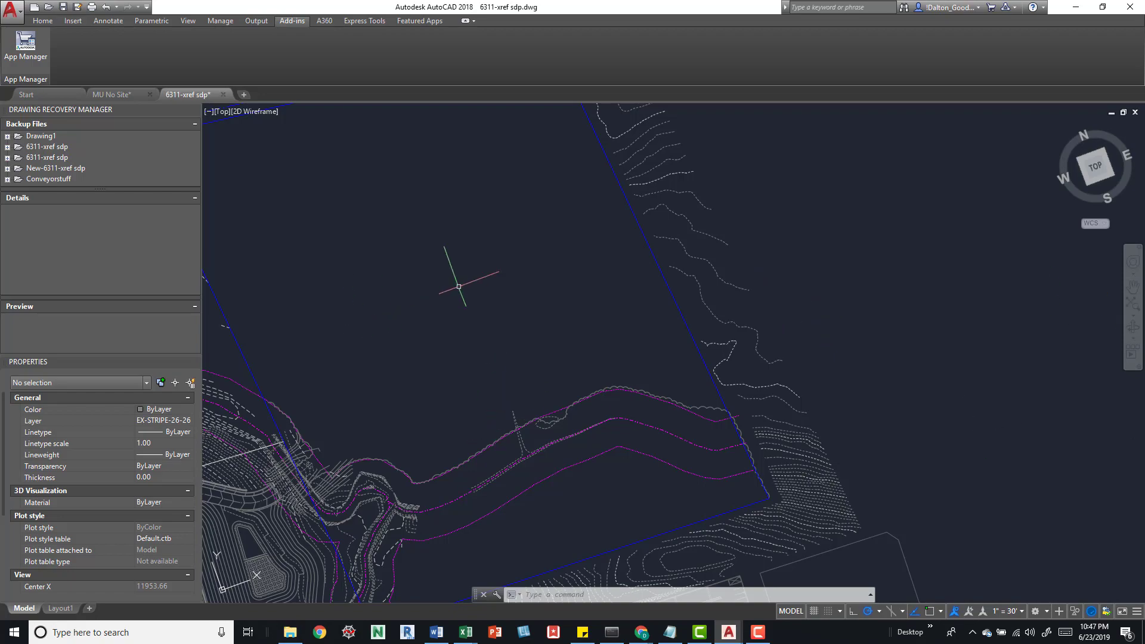
Select the whole site plan, reselect it with a crossing window, and erase the AECC_PARCEL objects that get picked
left_click(434, 315)
scroll(613, 393, "down", 8)
scroll(626, 298, "down", 3)
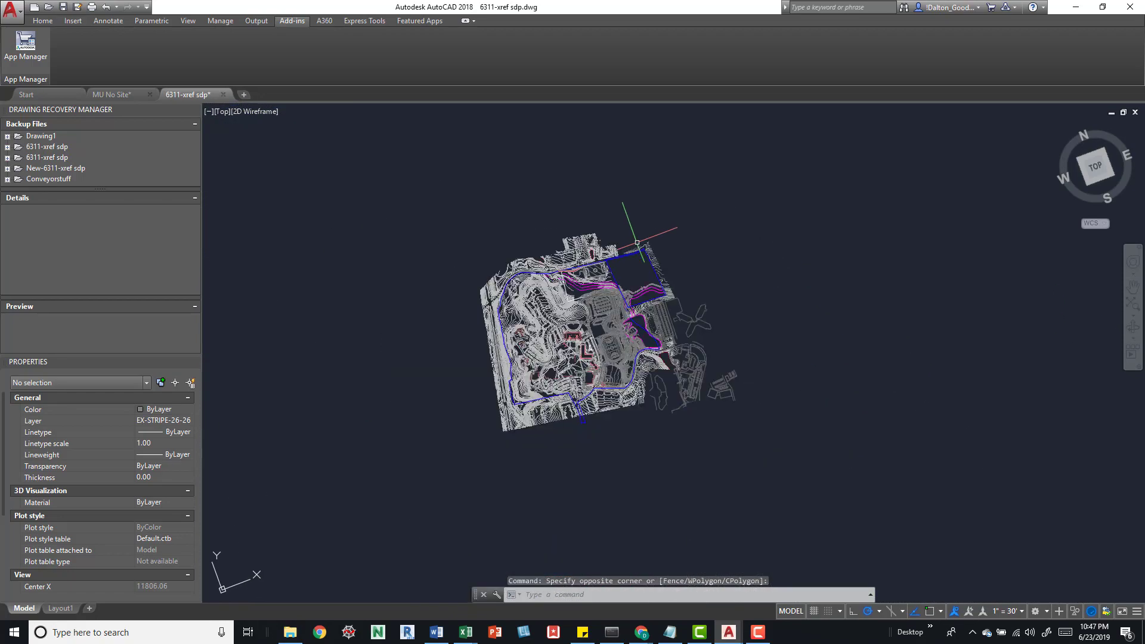
scroll(637, 259, "up", 3)
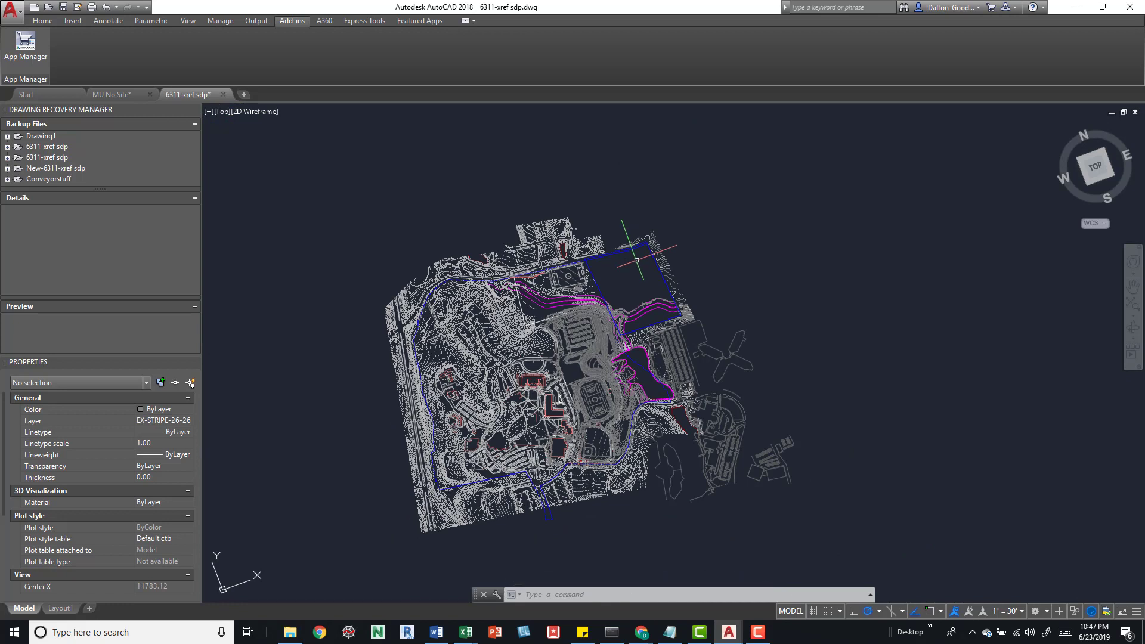
key("ctrl+a")
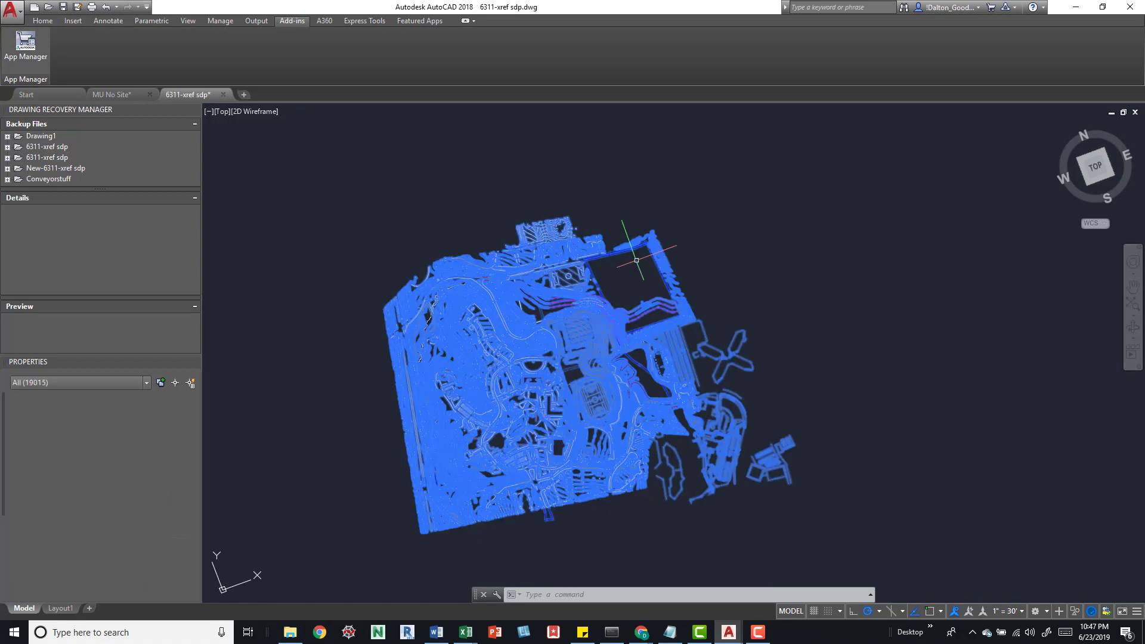
middle_click_drag(636, 260, 645, 251)
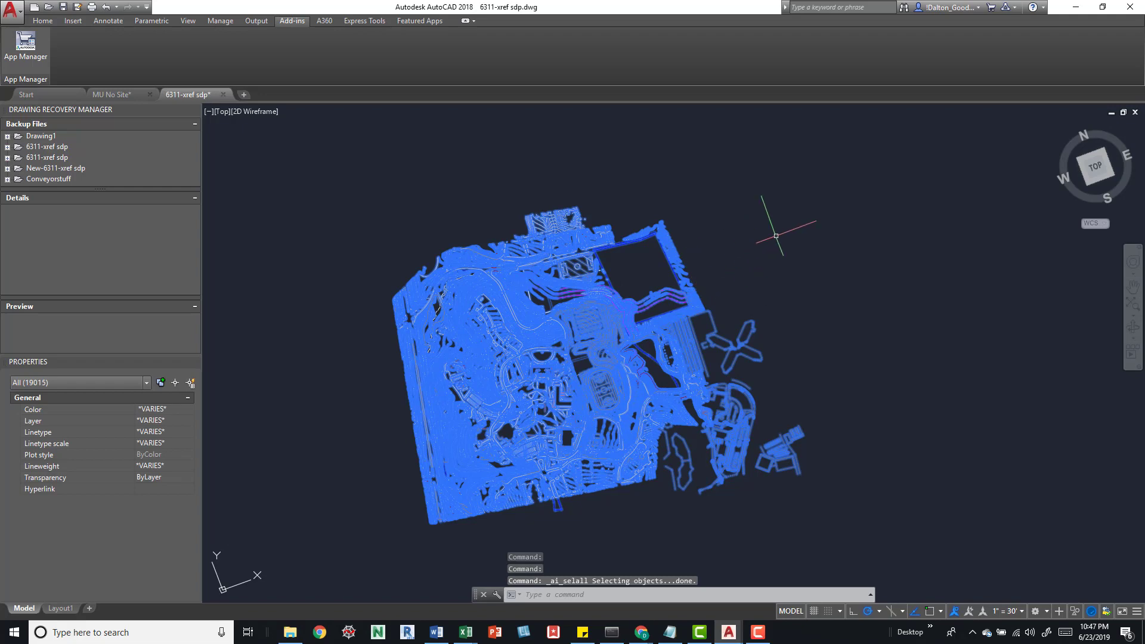
left_click(875, 171)
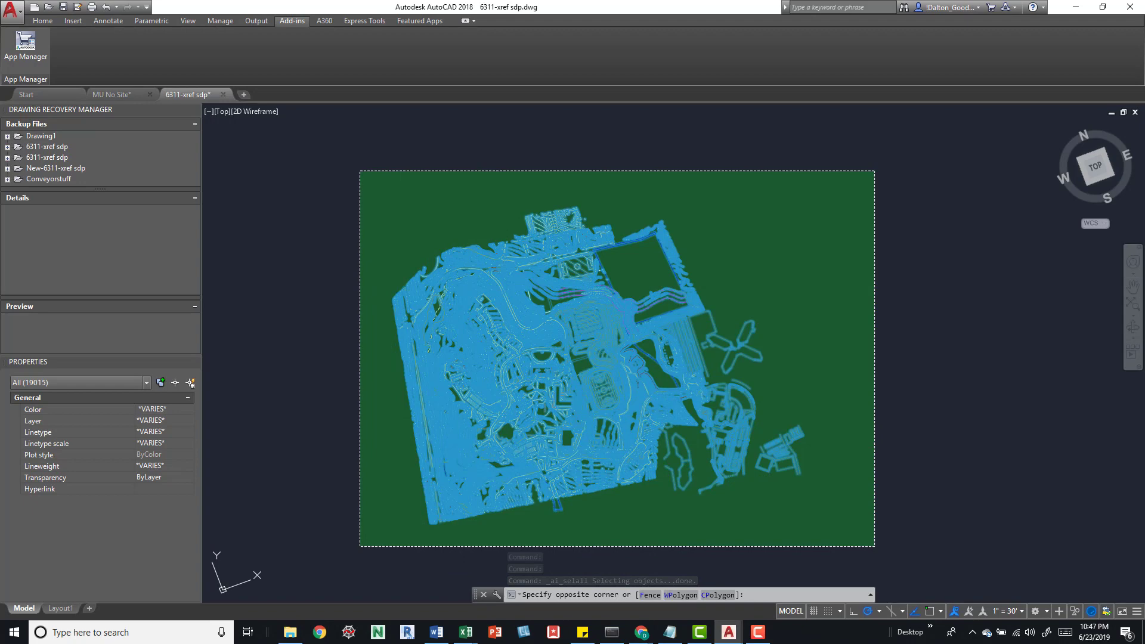
left_click(360, 546)
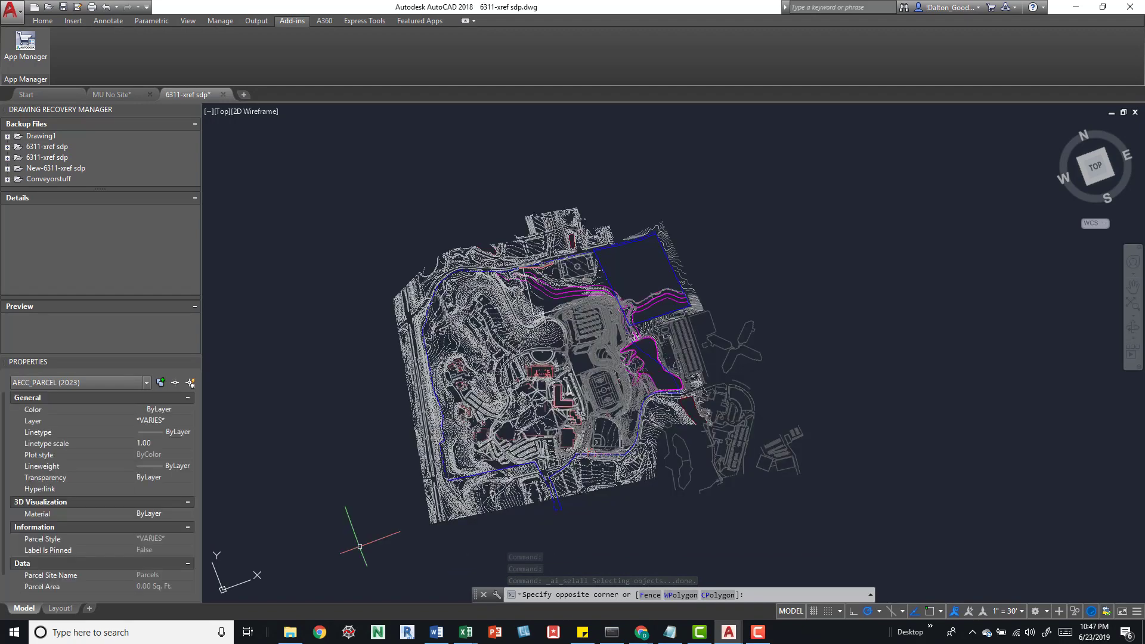
scroll(629, 307, "up", 2)
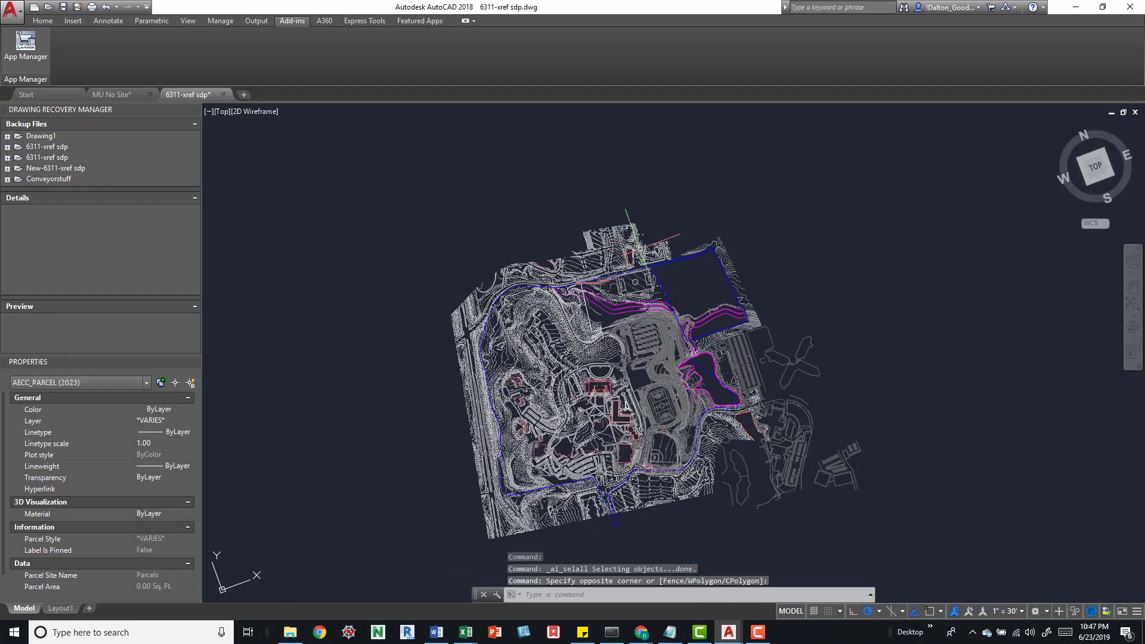
scroll(632, 280, "down", 2)
scroll(636, 260, "up", 1)
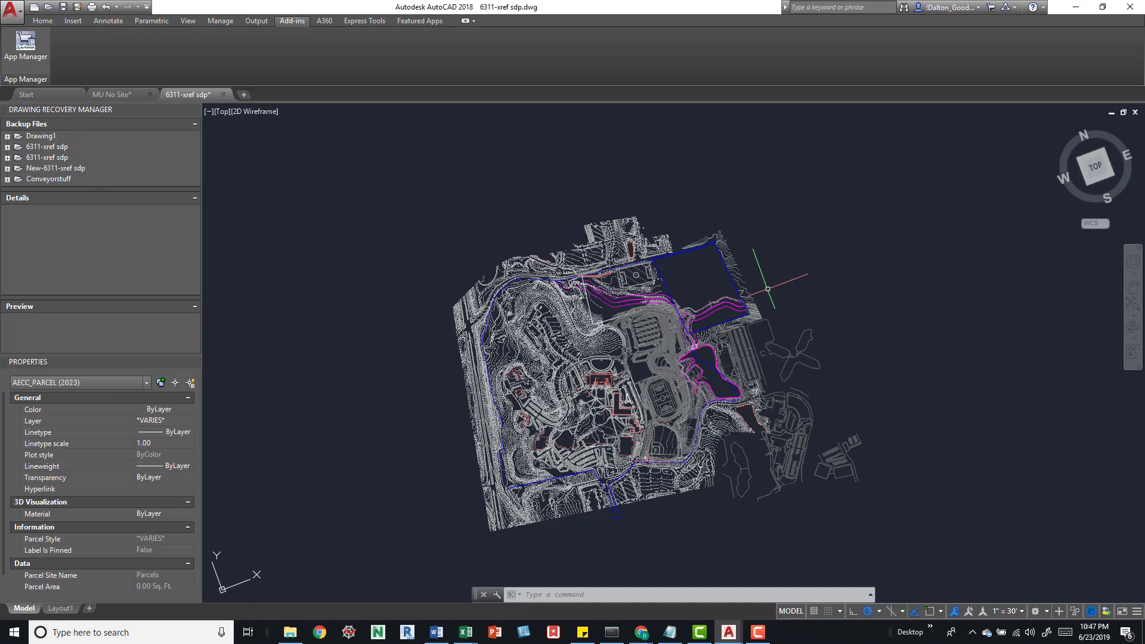
key("Delete")
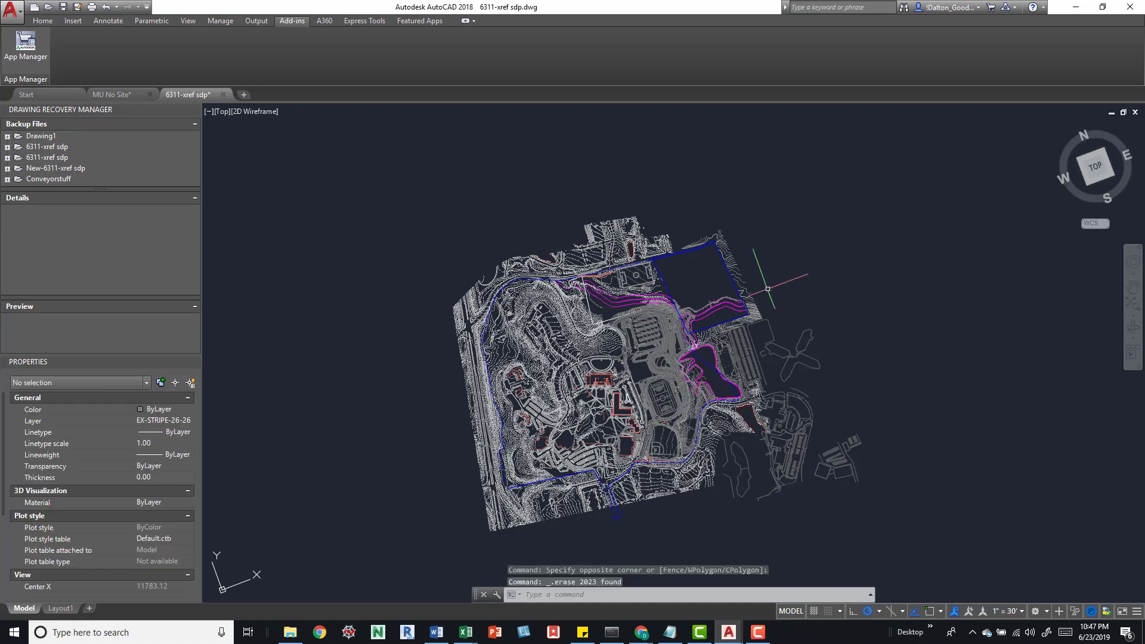
key("Escape")
key("Escape")
key("Escape")
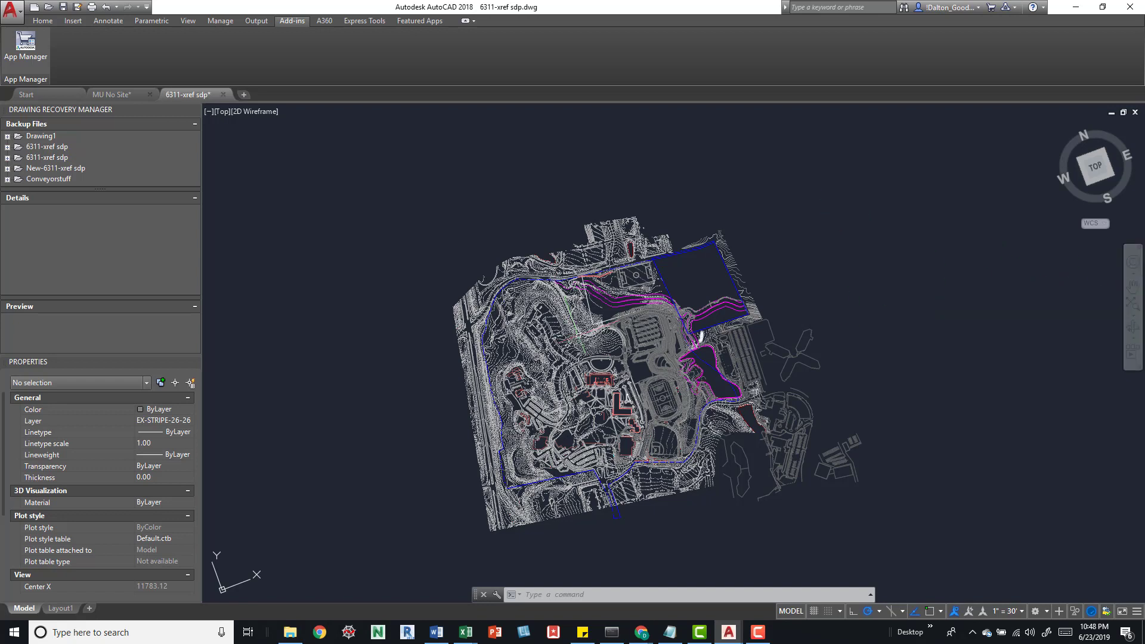
Copy the entire site plan with base point 0,0,0
left_click(769, 203)
key("Escape")
key("Escape")
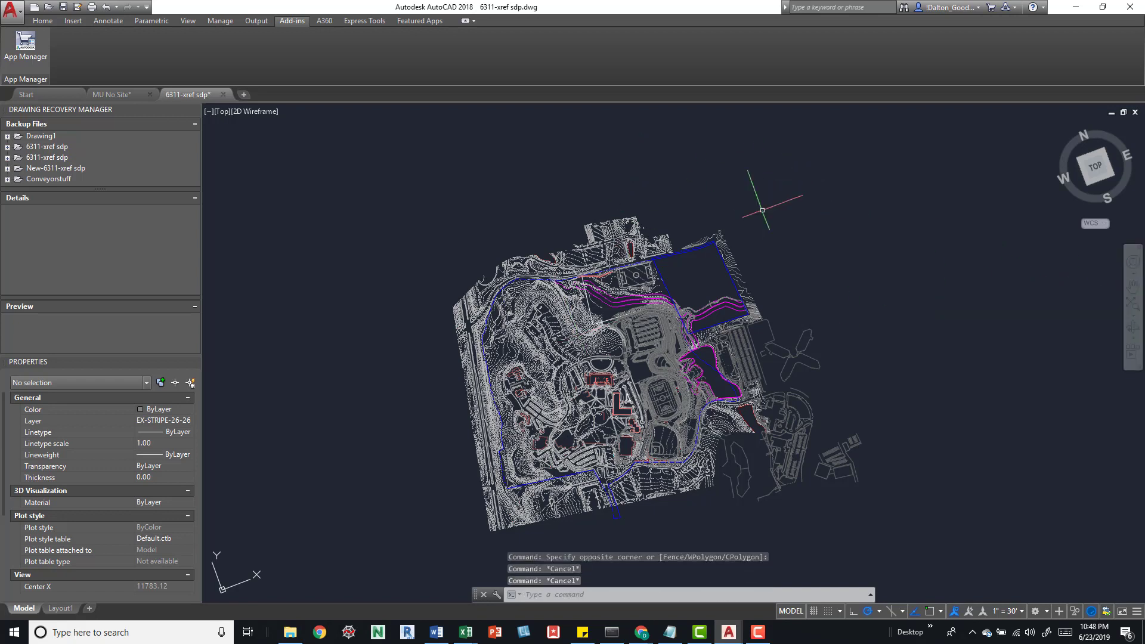
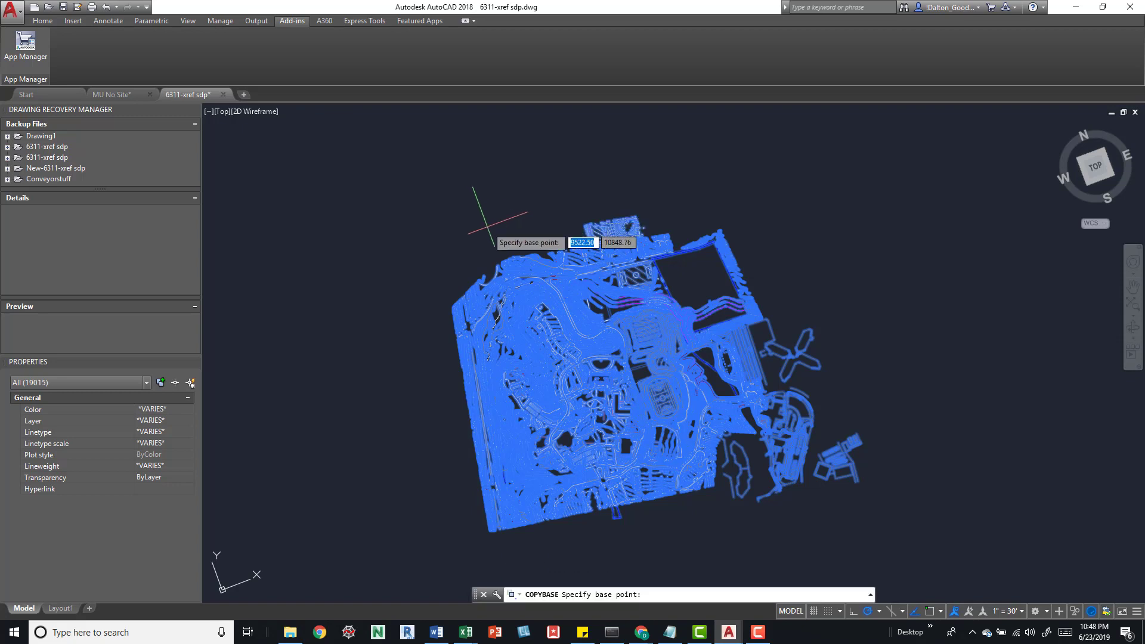
type("0")
key("Tab")
type("0")
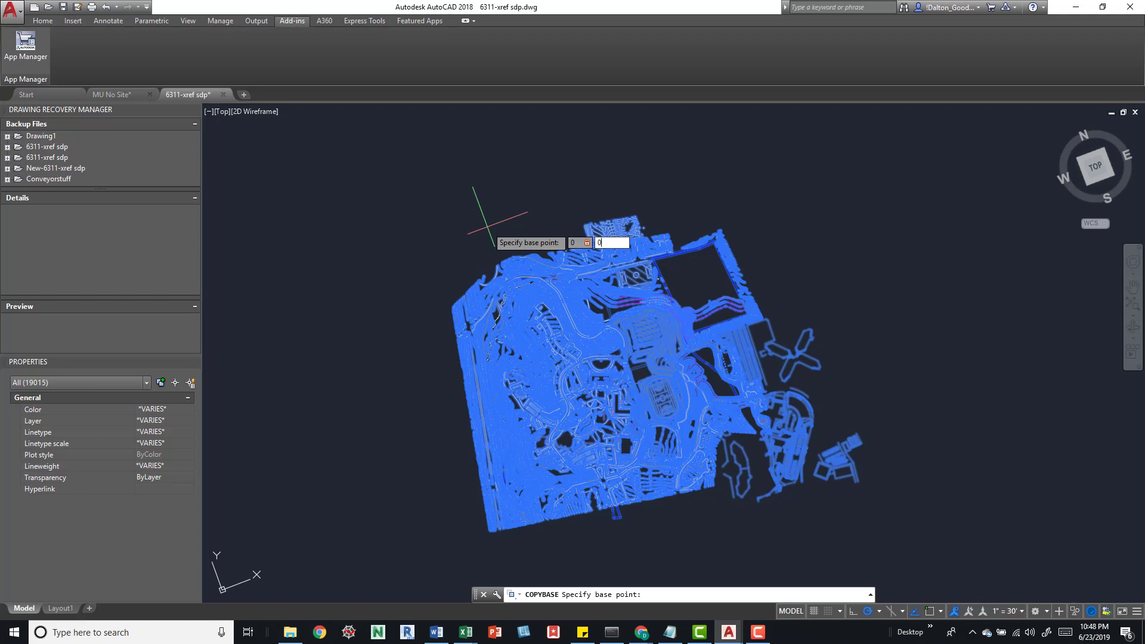
key("Tab")
type("0")
key("Return")
key("Return")
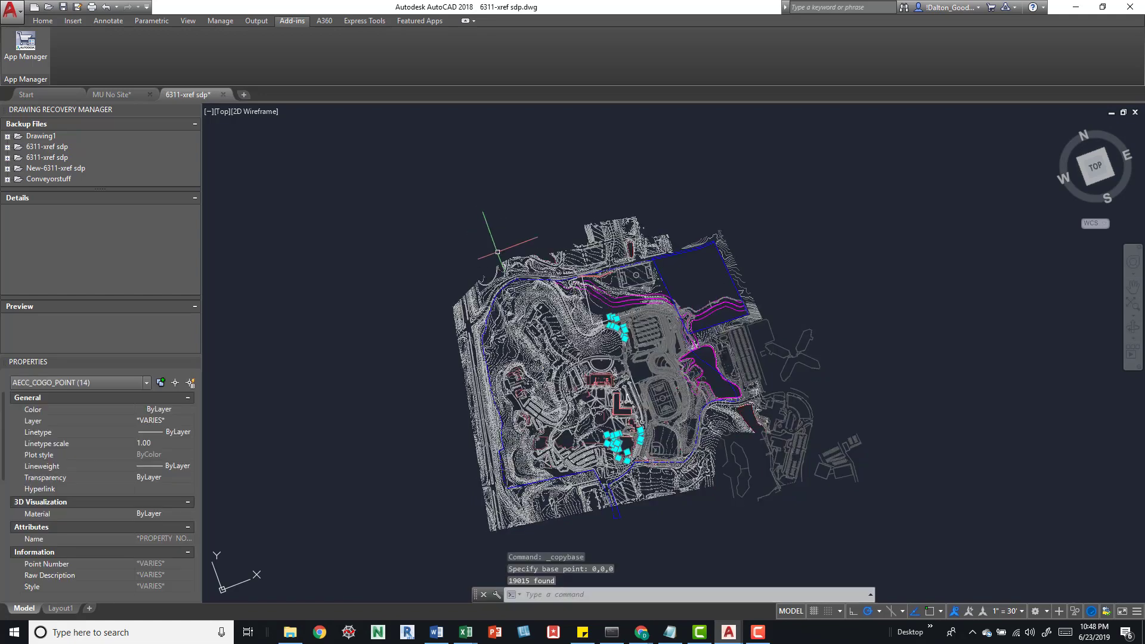
Start a new drawing and paste the copied site plan at insertion point 0,0
left_click(244, 94)
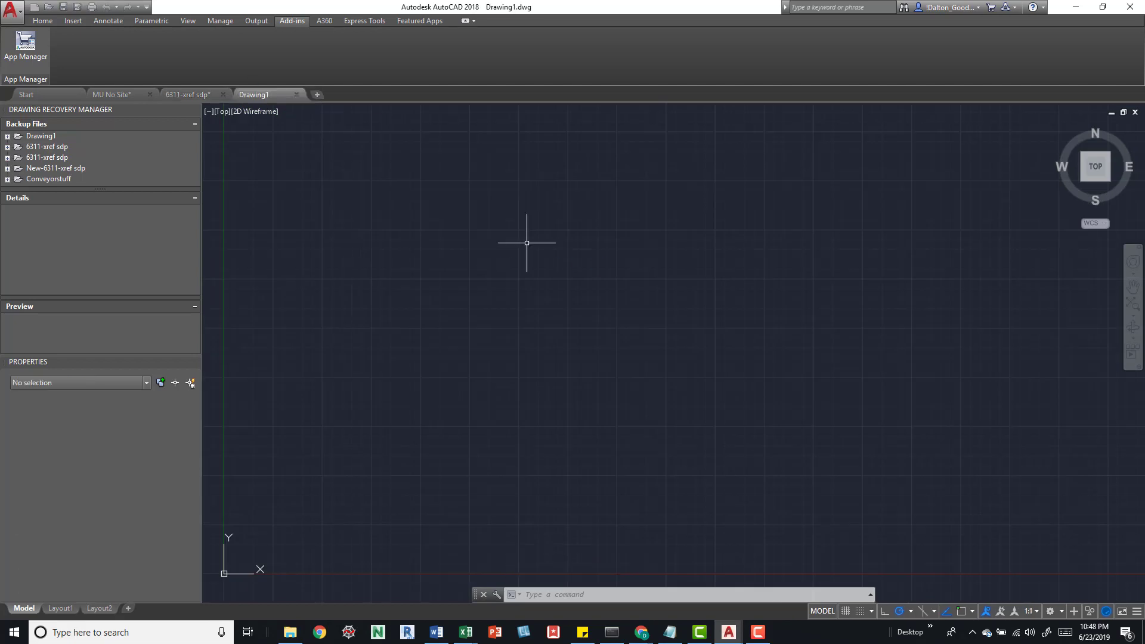
left_click(538, 256)
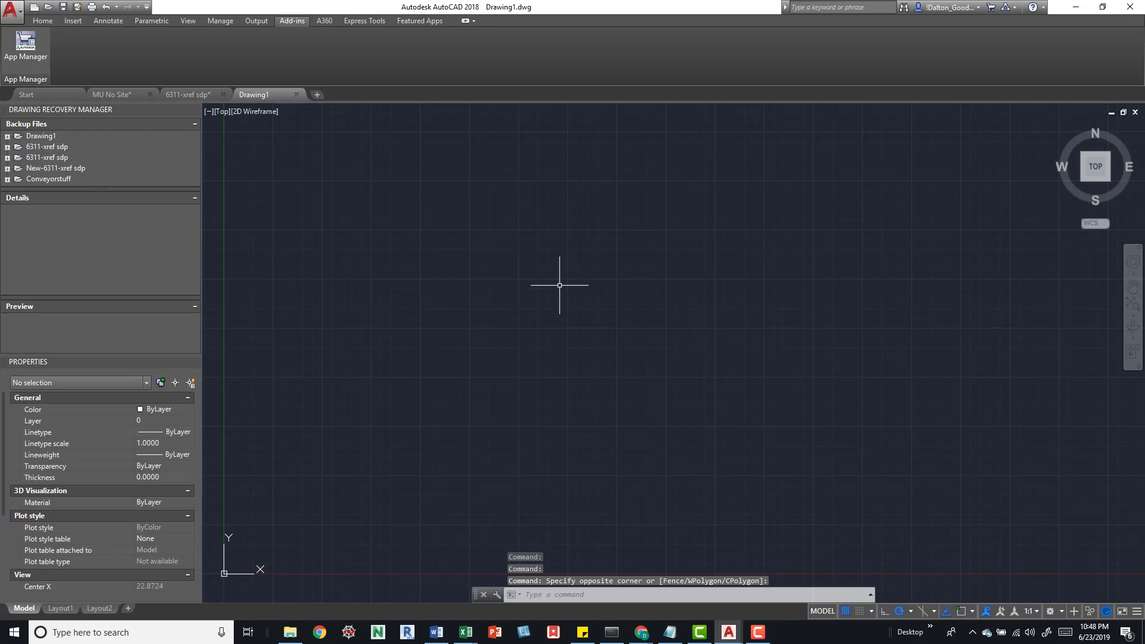
key("ctrl+v")
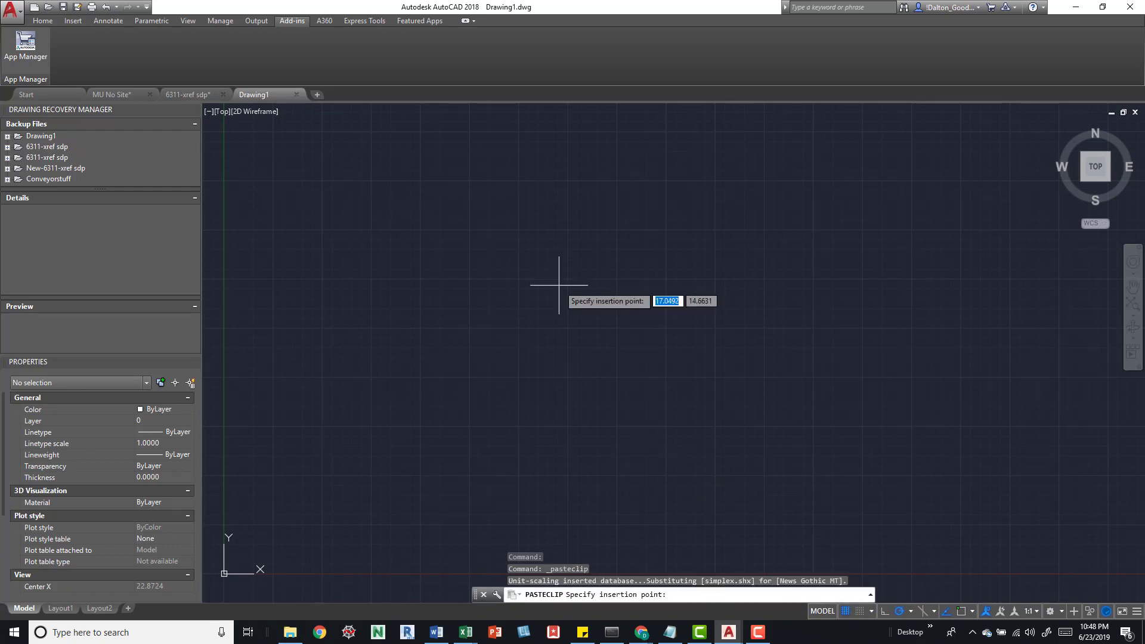
type("0")
key("Tab")
type("0")
key("Tab")
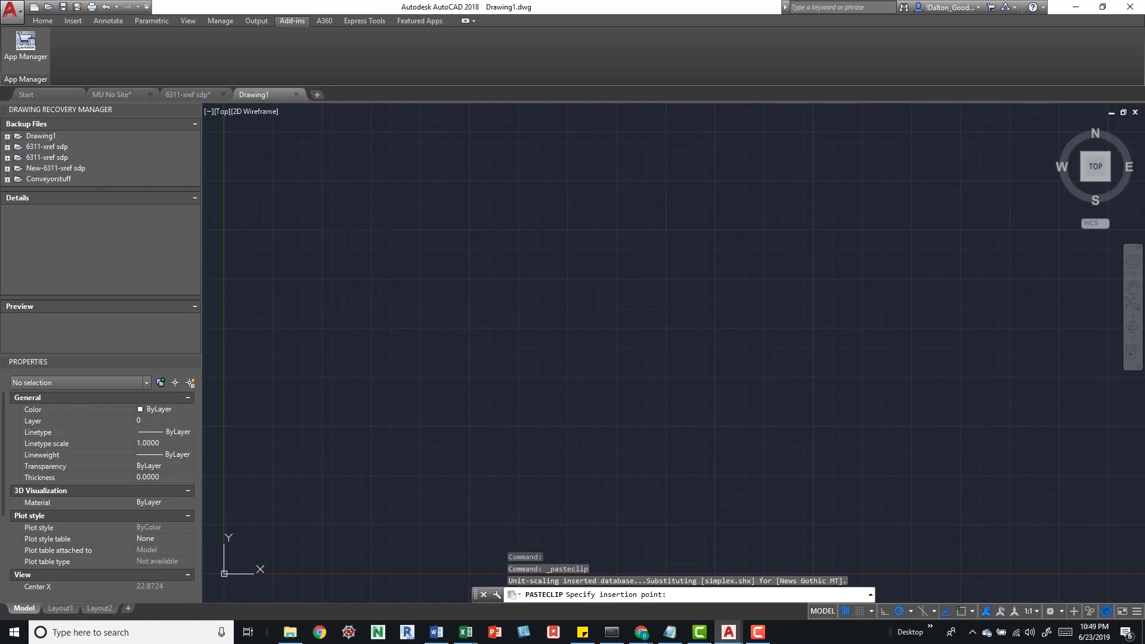
left_click(584, 339)
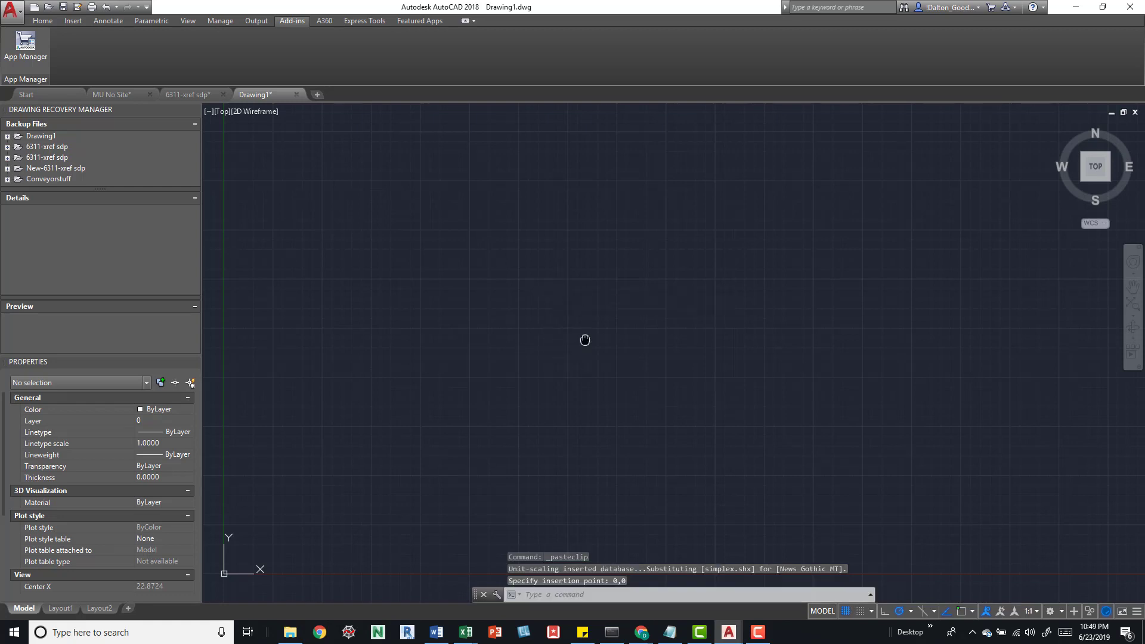
Zoom to the extents of the new drawing and examine the pasted site plan up close and as a whole
middle_click(591, 340)
middle_click(590, 340)
middle_click_drag(859, 232, 442, 406)
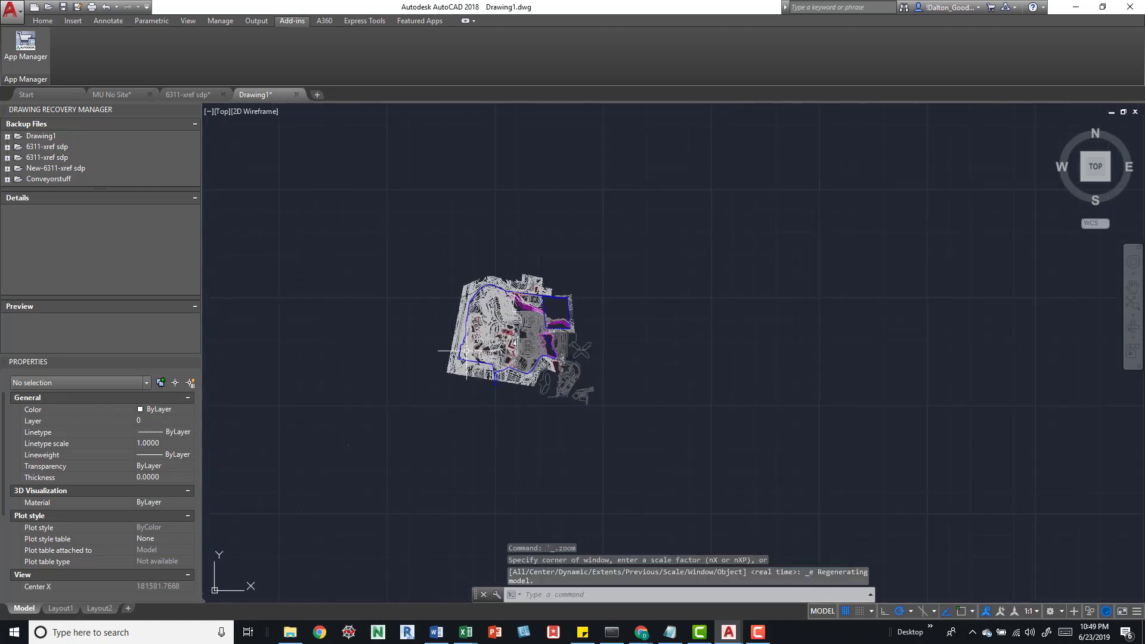
scroll(528, 337, "up", 4)
scroll(528, 337, "up", 2)
scroll(639, 428, "down", 4)
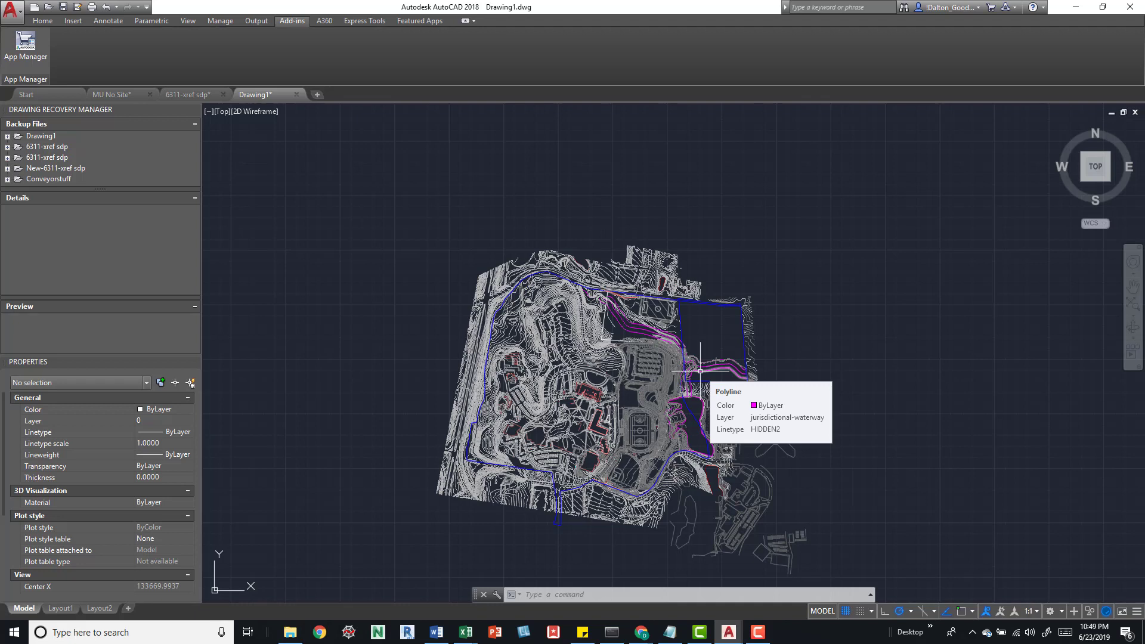
middle_click_drag(566, 452, 561, 435)
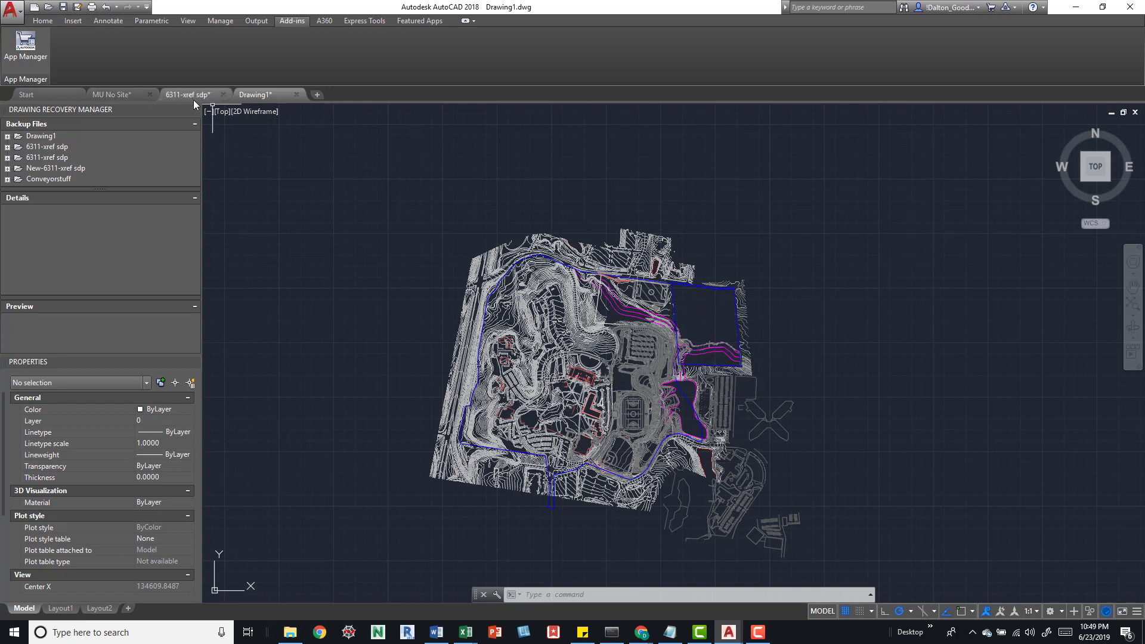
mouse_move(184, 99)
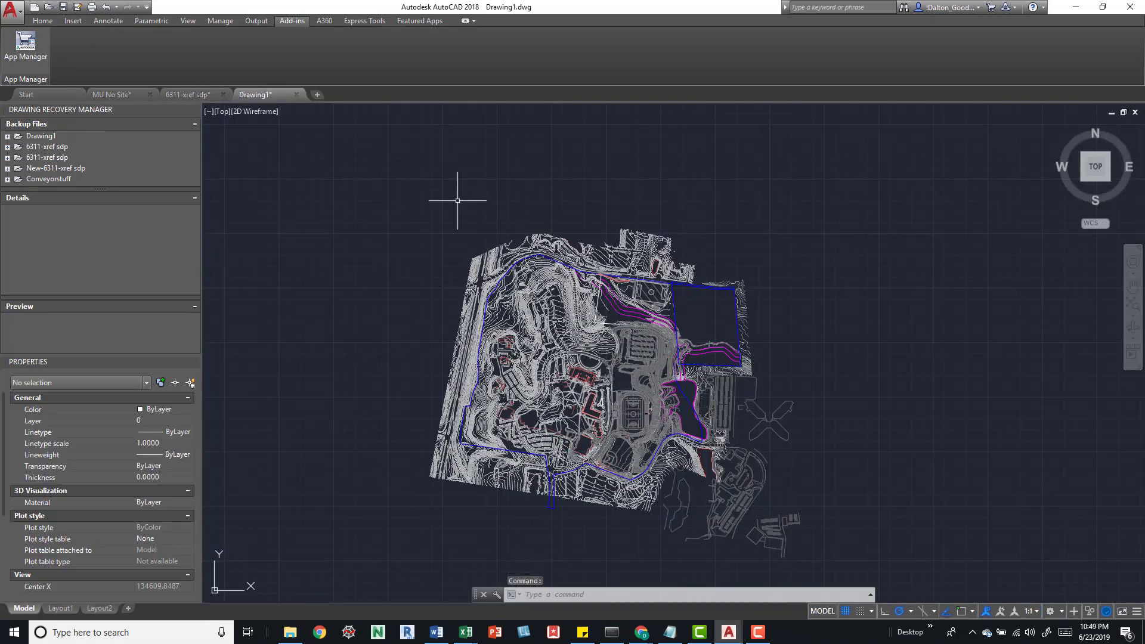